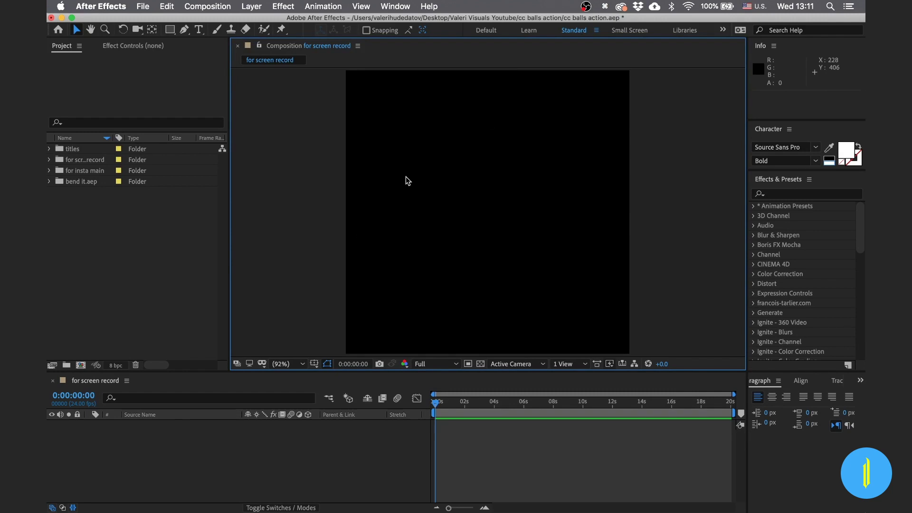
Step: Create a white solid layer of 1080 × 1080 px in the composition
click(185, 448)
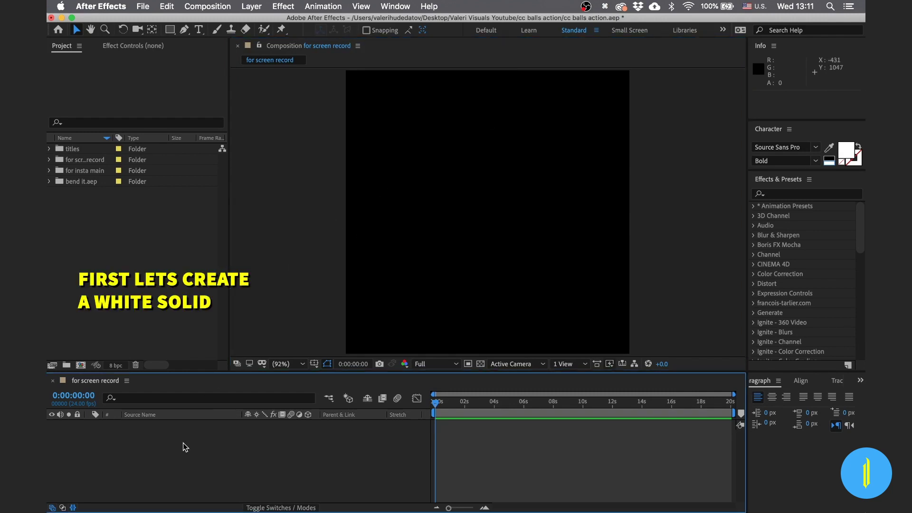
key(super+y)
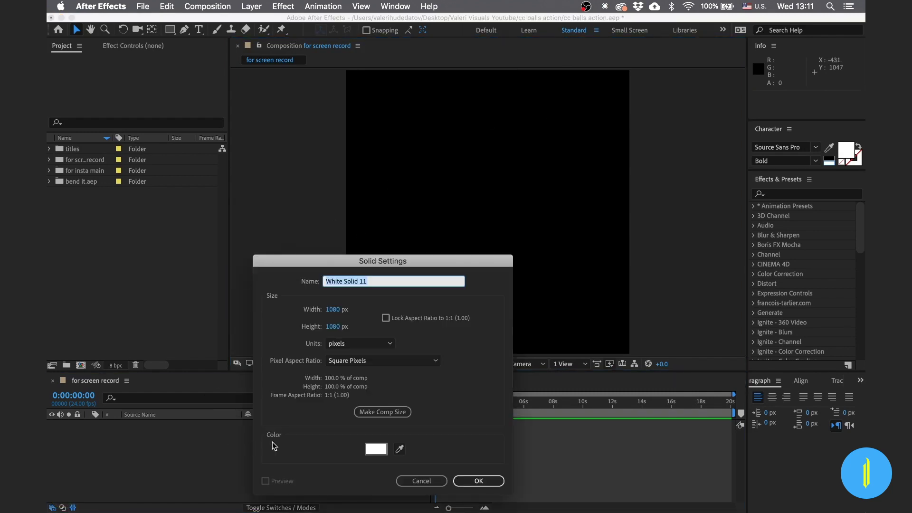
click(478, 481)
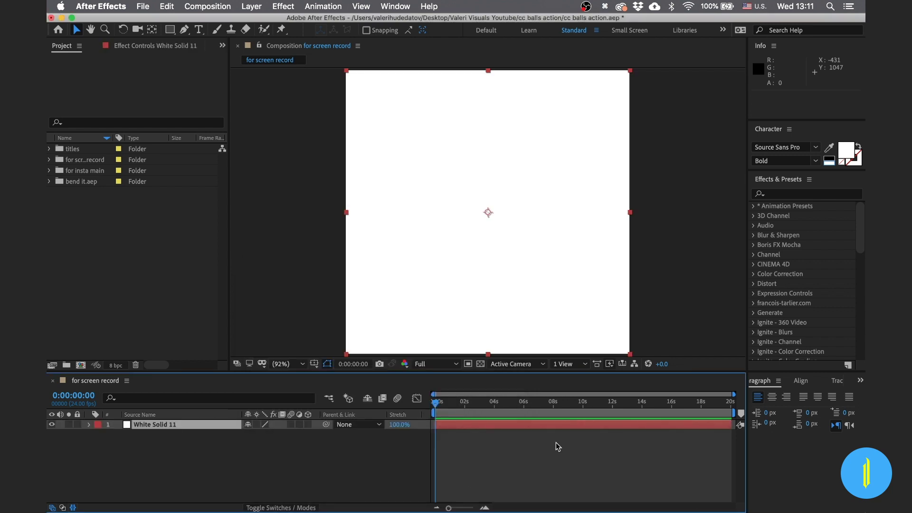
Step: Find the CC Ball Action effect and apply it to the white solid layer
click(788, 192)
text(c)
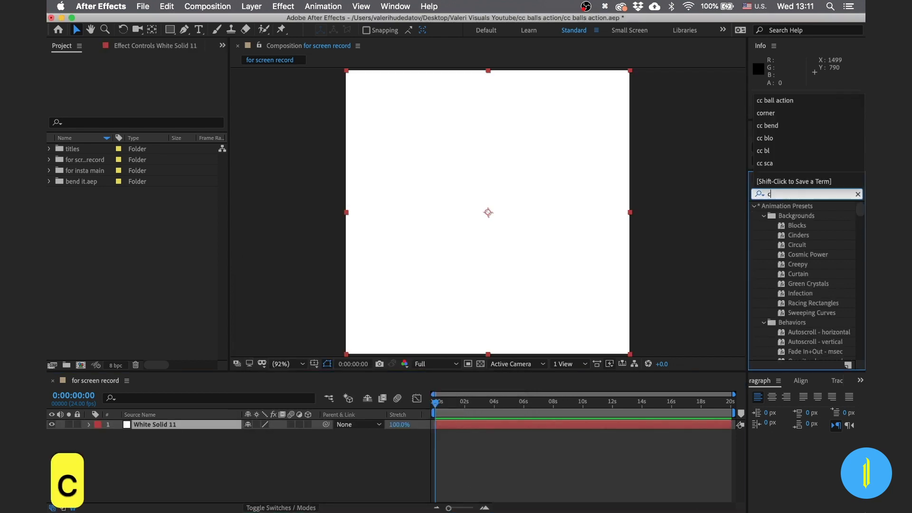
text(c ball ac)
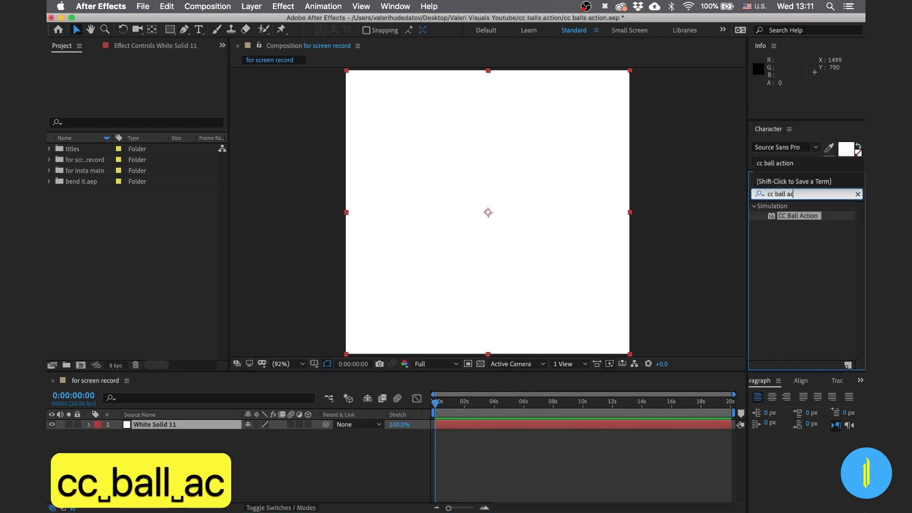
text(tion)
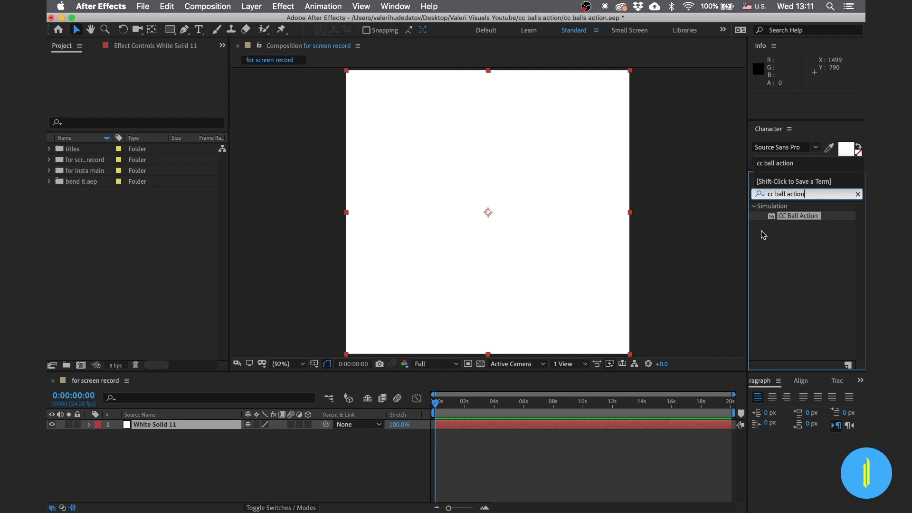
double_click(810, 217)
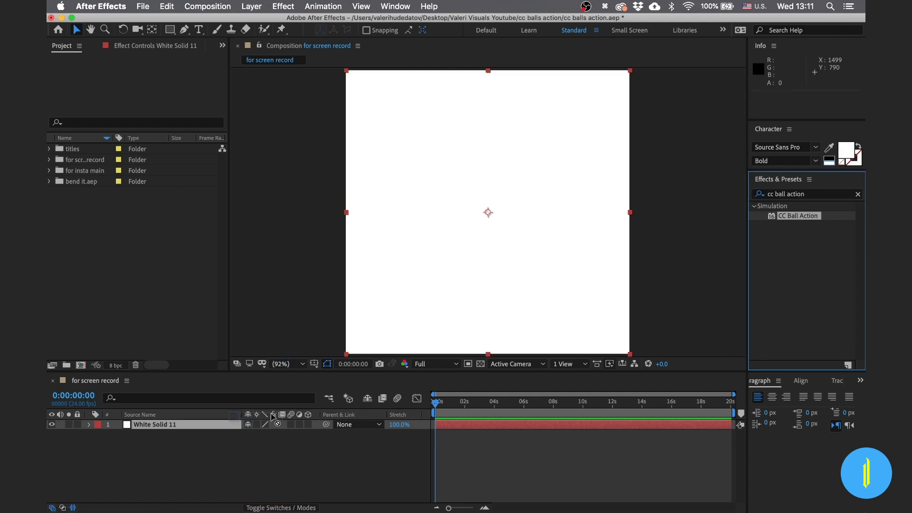
drag(227, 420, 227, 423)
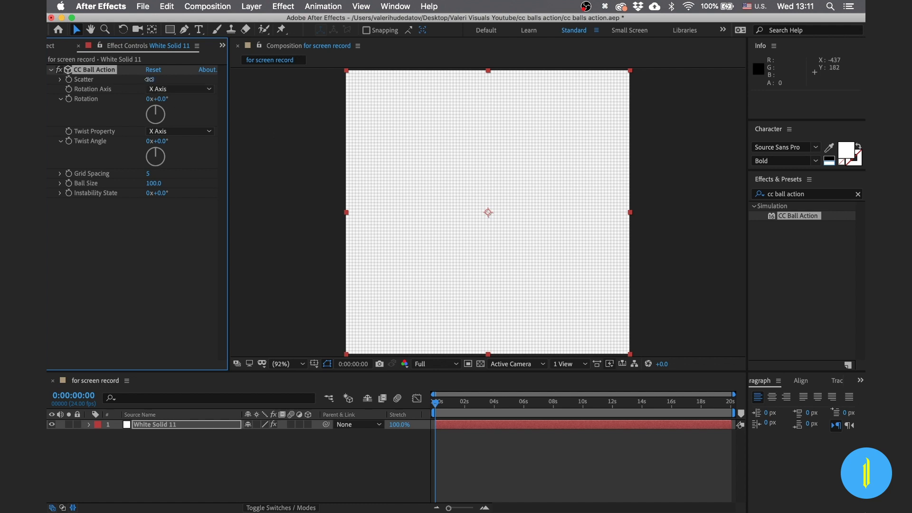
Step: Try a Scatter of -14 on the ball grid, undo it, and lower the preview resolution to Third
mouse_move(149, 79)
mouse_down()
mouse_move(183, 81)
mouse_move(143, 83)
mouse_up()
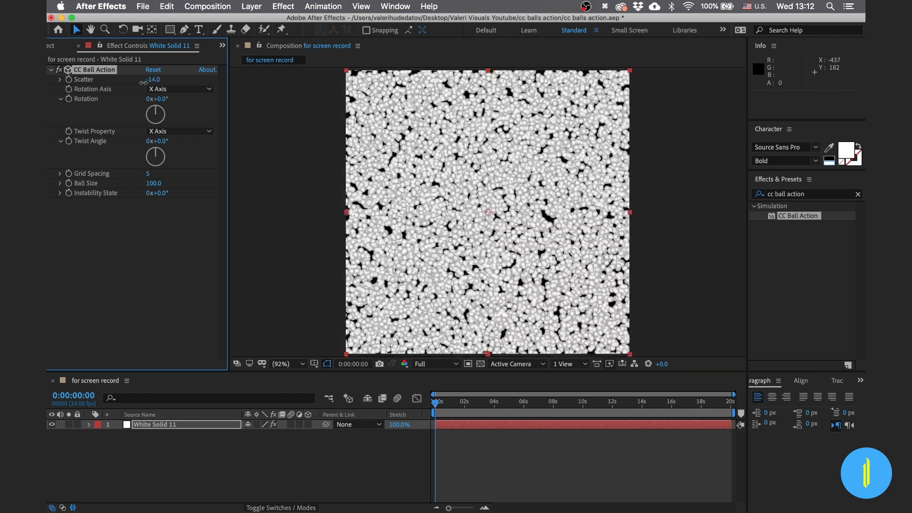
key(super+z)
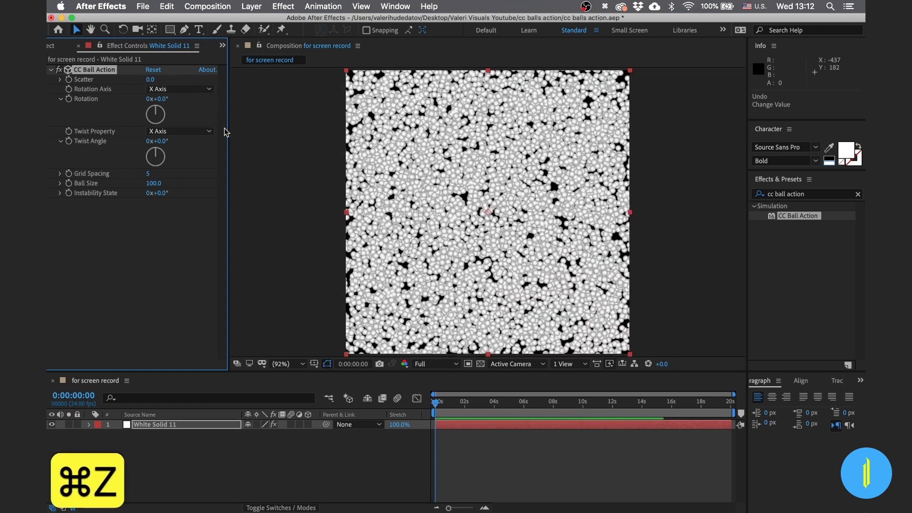
click(434, 364)
click(430, 416)
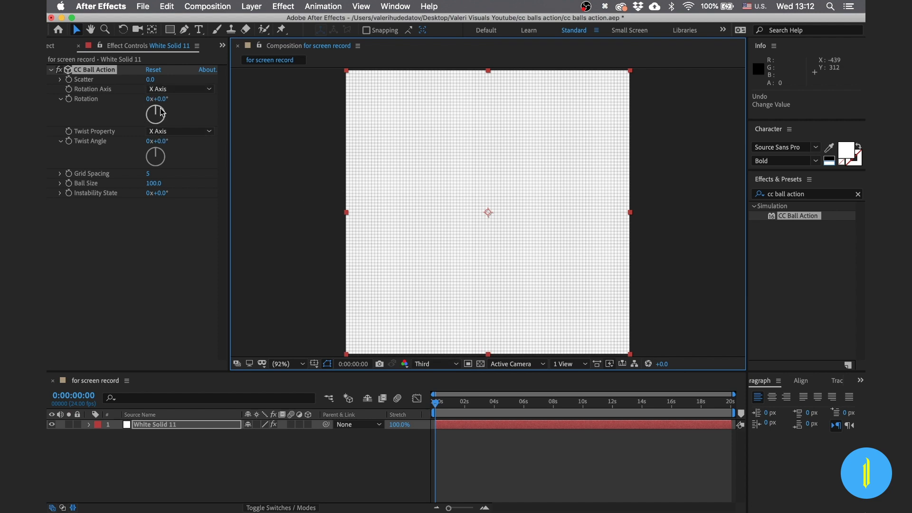
Step: Try rotating the ball grid to about -67° around the X Axis, and undo the rotation
click(159, 90)
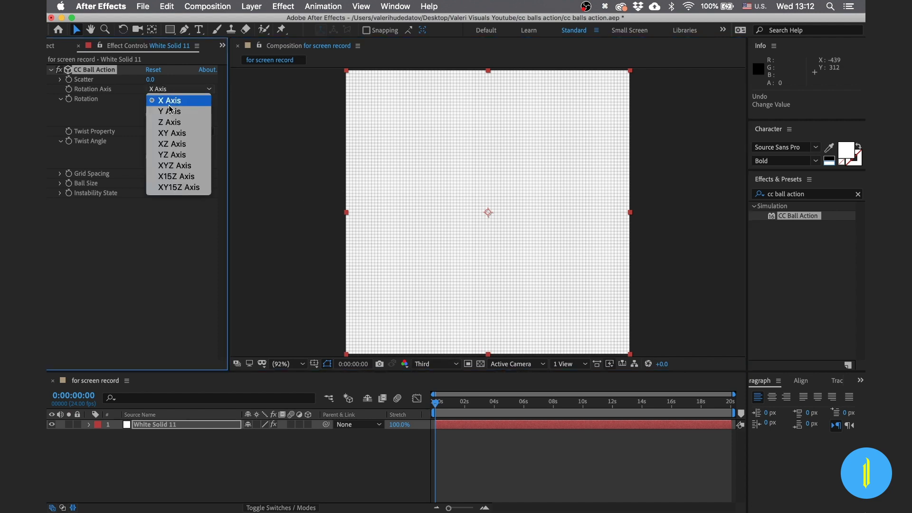
click(169, 206)
mouse_move(162, 100)
mouse_down()
mouse_move(202, 102)
mouse_move(152, 112)
mouse_up()
key(super+z)
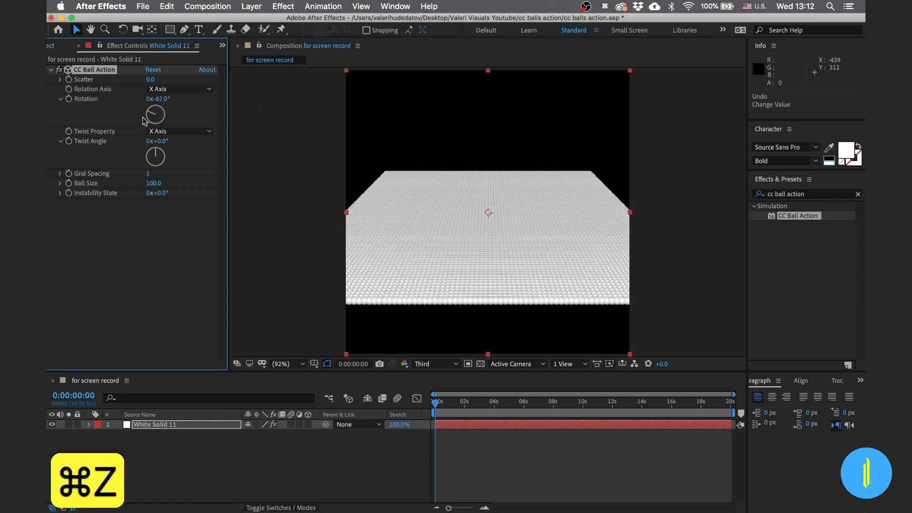
key(super+z)
Step: Set the Rotation Axis to Y Axis, try rotations of about 152° and -39°, and undo them
click(157, 90)
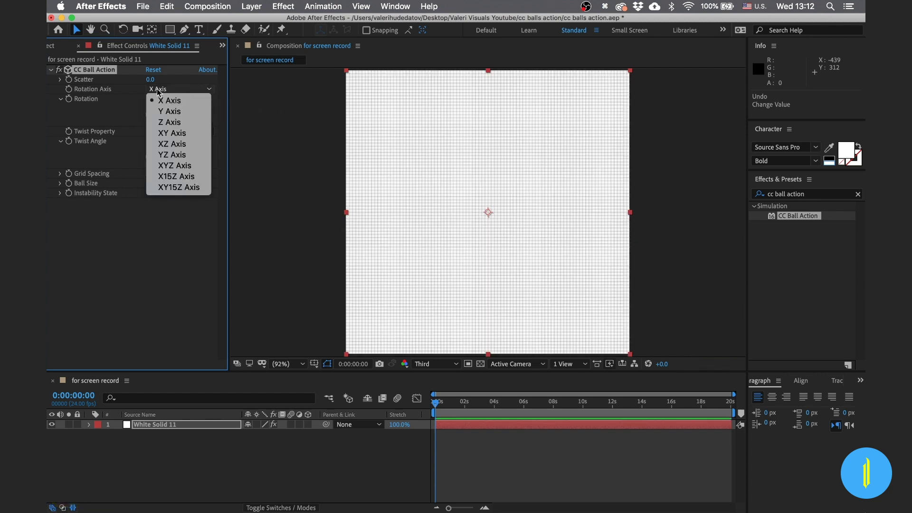
click(165, 112)
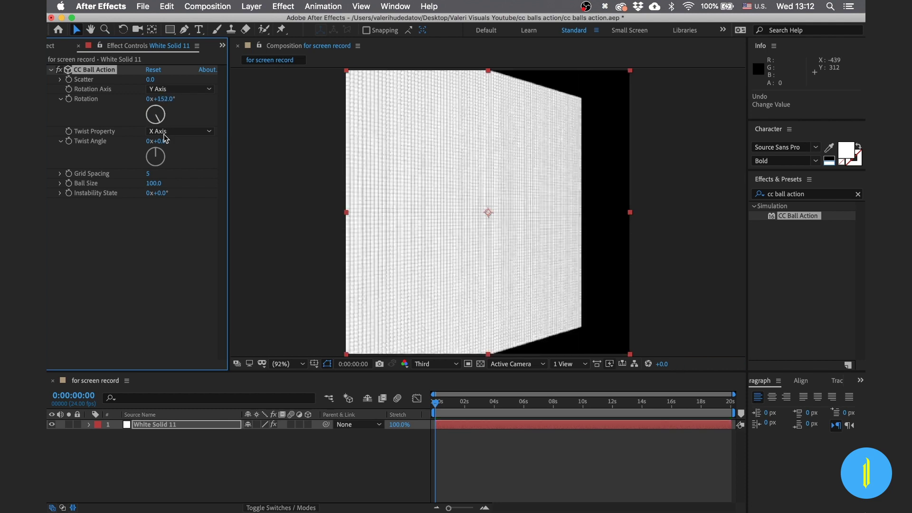
drag(159, 123, 145, 103)
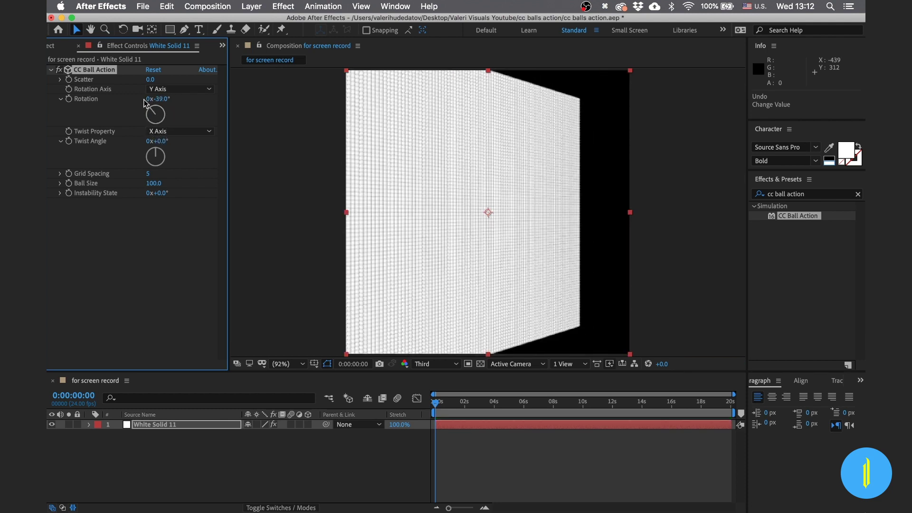
key(super+z)
key(super+z)
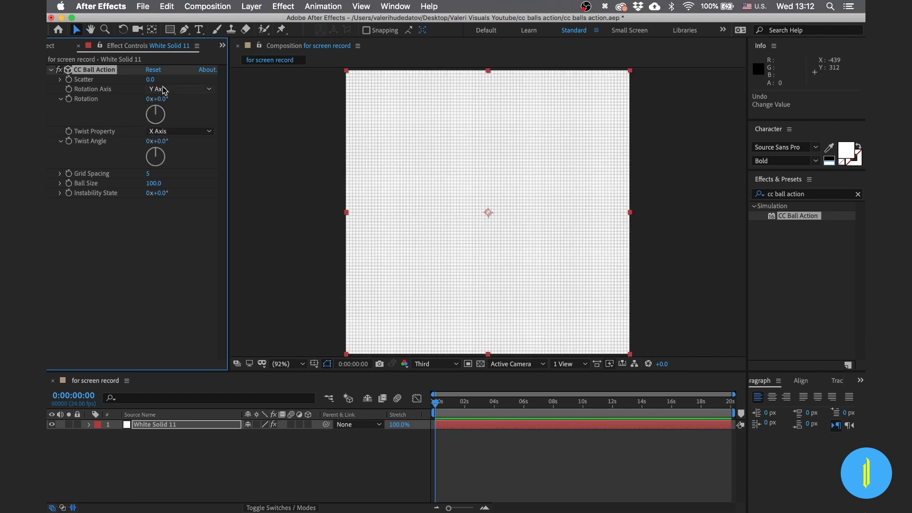
Step: Lower the preview resolution to Quarter and try rotating the ball grid to about -96° around the Z Axis, undoing the rotation
click(435, 364)
click(429, 428)
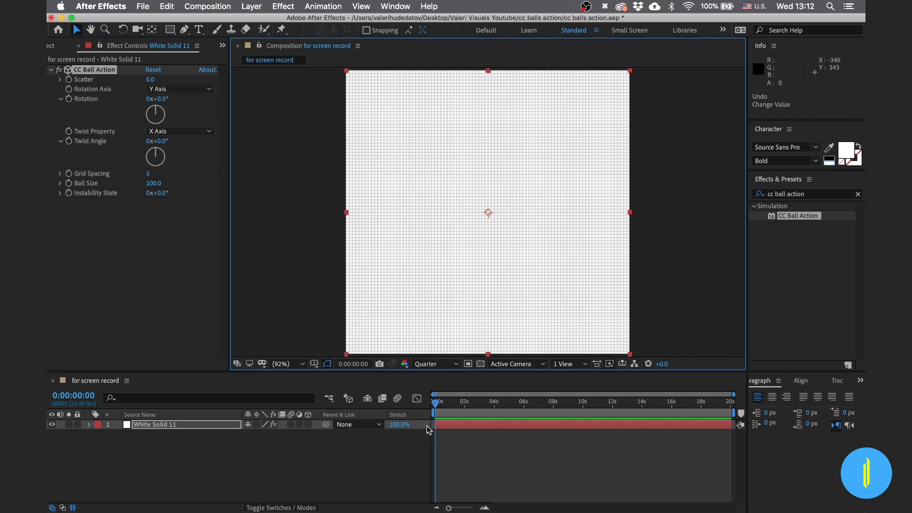
click(179, 90)
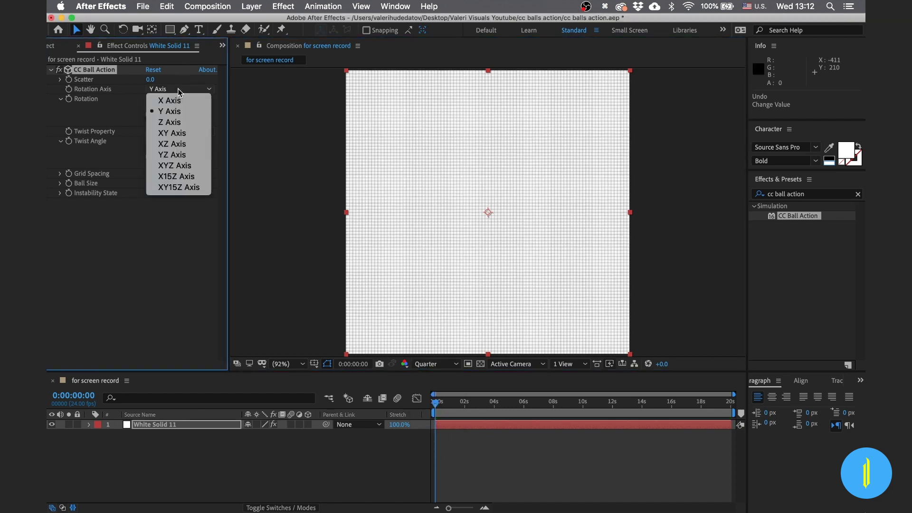
click(172, 122)
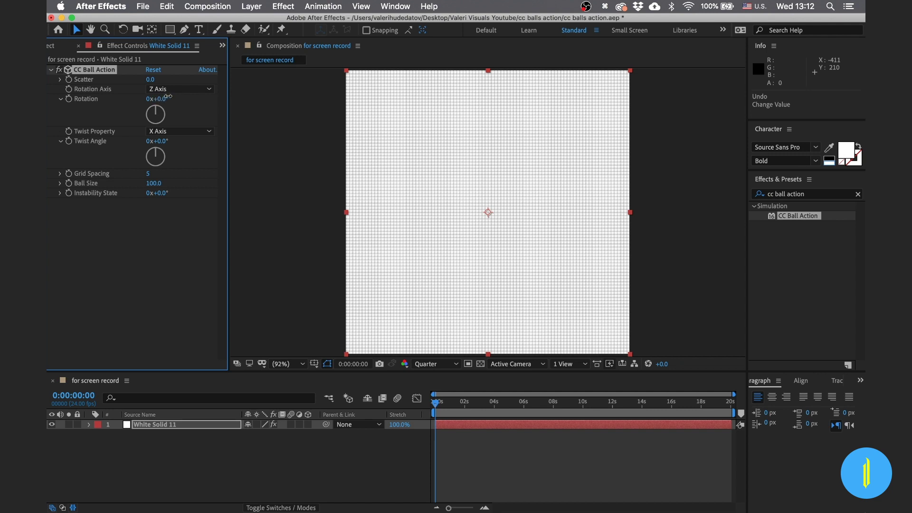
drag(168, 96, 137, 131)
key(super+z)
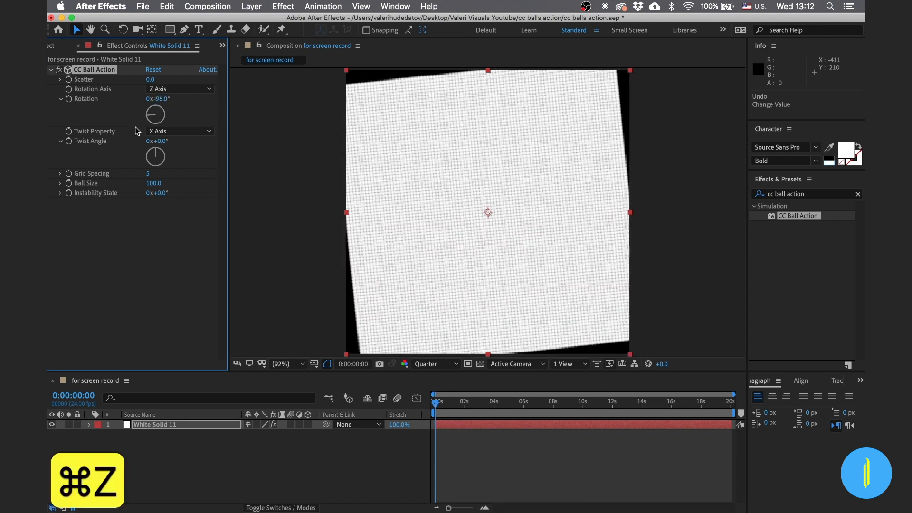
Step: Set the Rotation Axis to XY Axis, try a rotation of about 2°, and undo the rotation
click(171, 90)
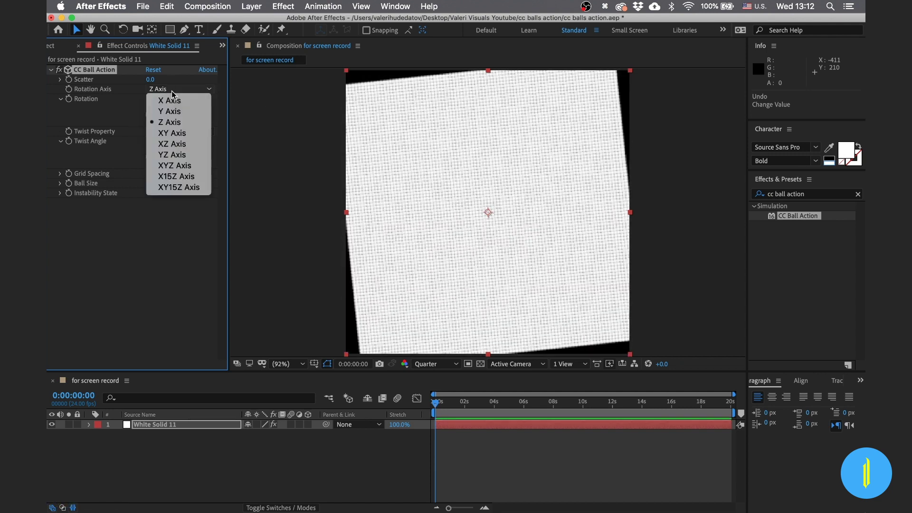
click(172, 135)
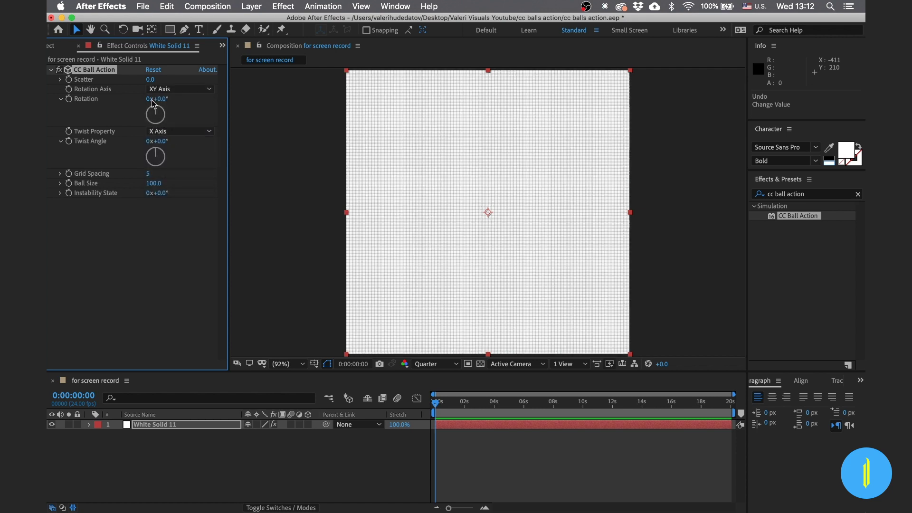
mouse_move(152, 101)
mouse_down()
mouse_move(223, 102)
mouse_move(320, 124)
mouse_move(165, 105)
mouse_up()
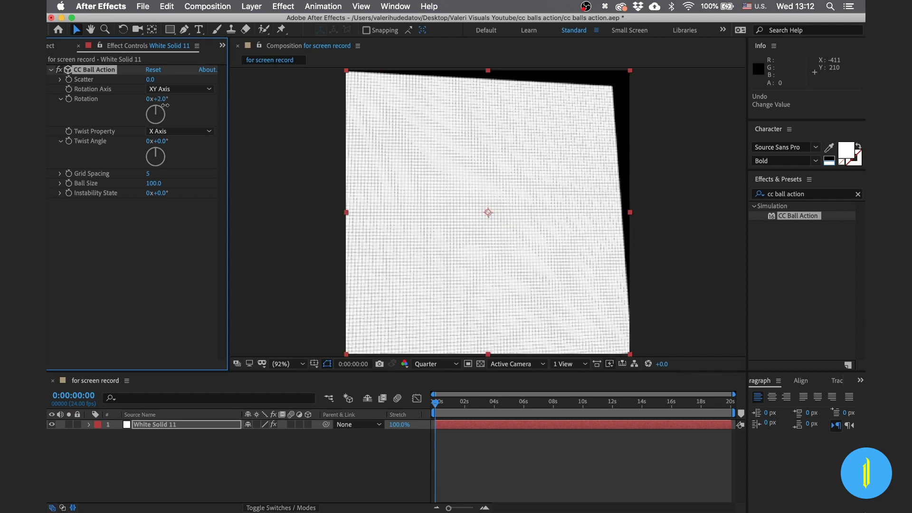
key(super+z)
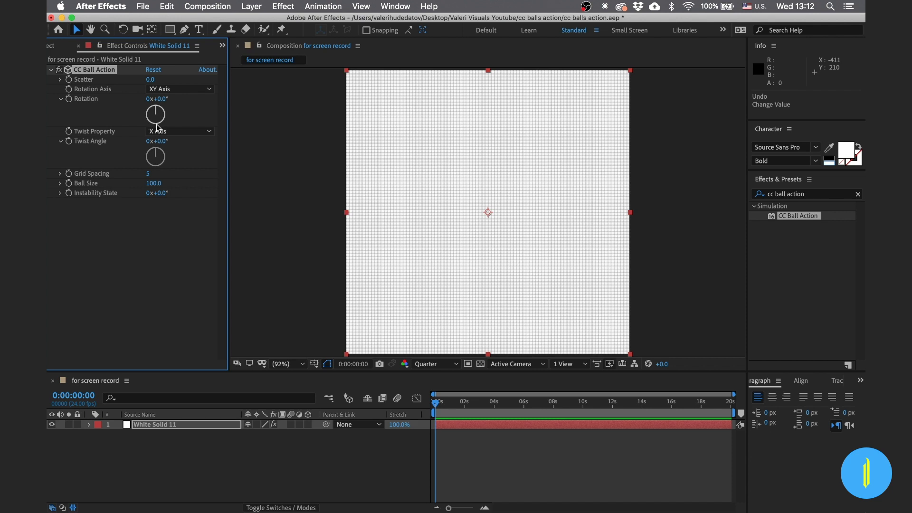
Step: Set the Twist Property to Diamond, try a Twist Angle of about -74°, and undo the twist
click(165, 133)
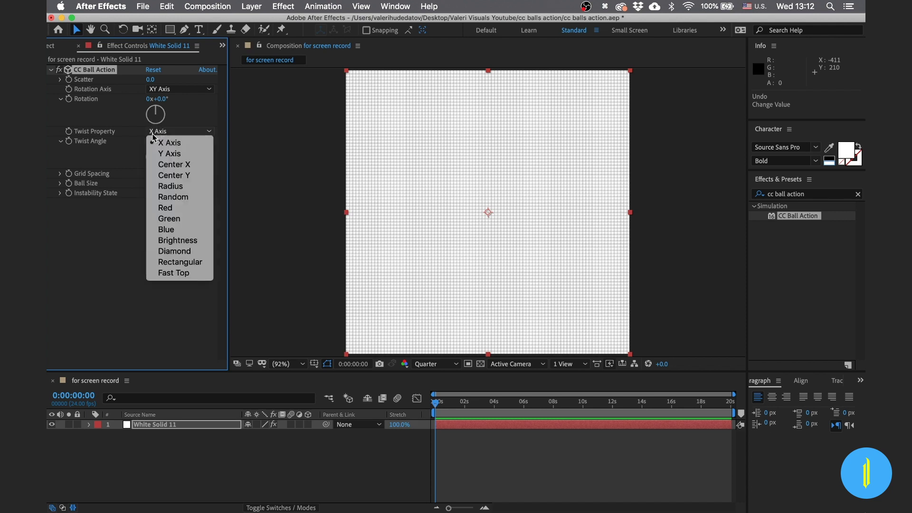
click(170, 252)
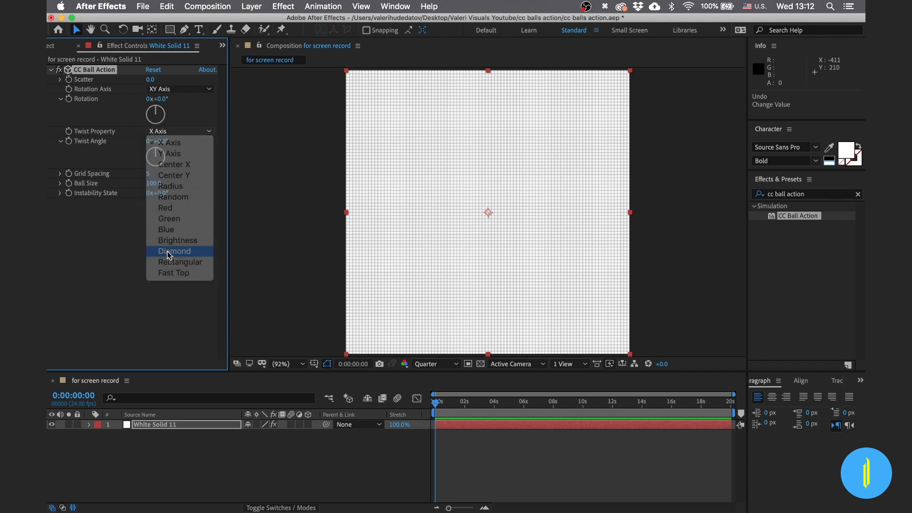
drag(159, 142, 307, 175)
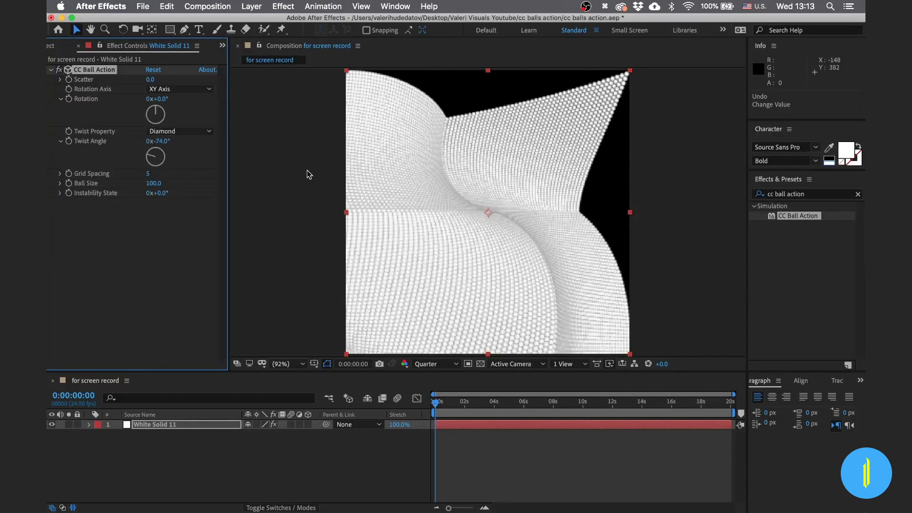
key(super+z)
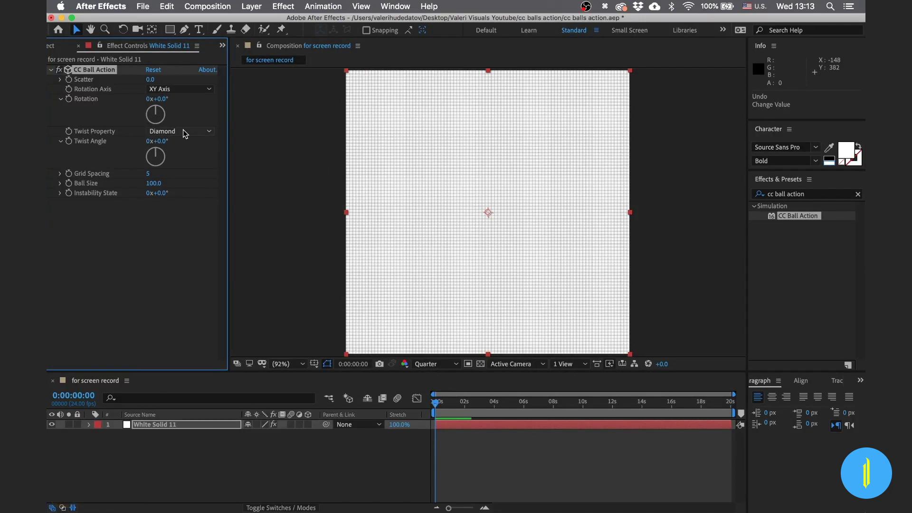
Step: Set the Twist Property to Rectangular with Rotation Axis Z Axis, try a Twist Angle of -150°, and undo the twist
click(185, 133)
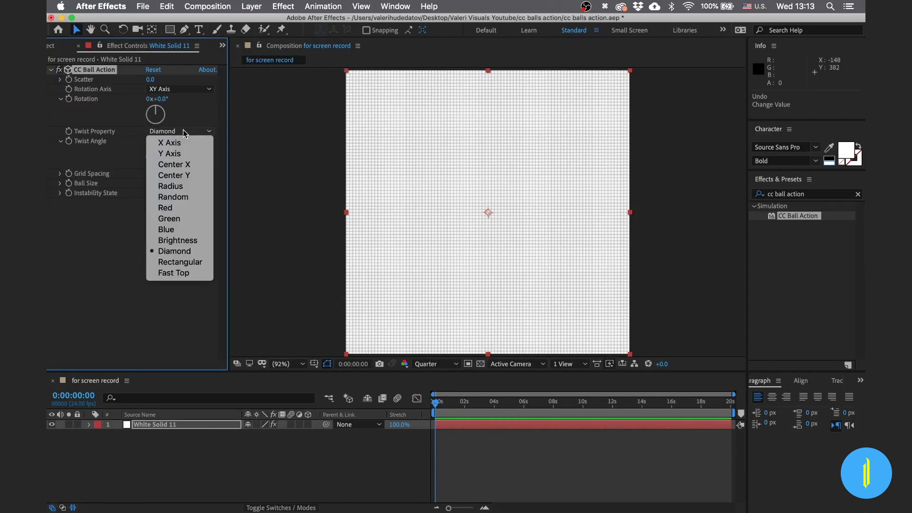
click(182, 262)
click(162, 92)
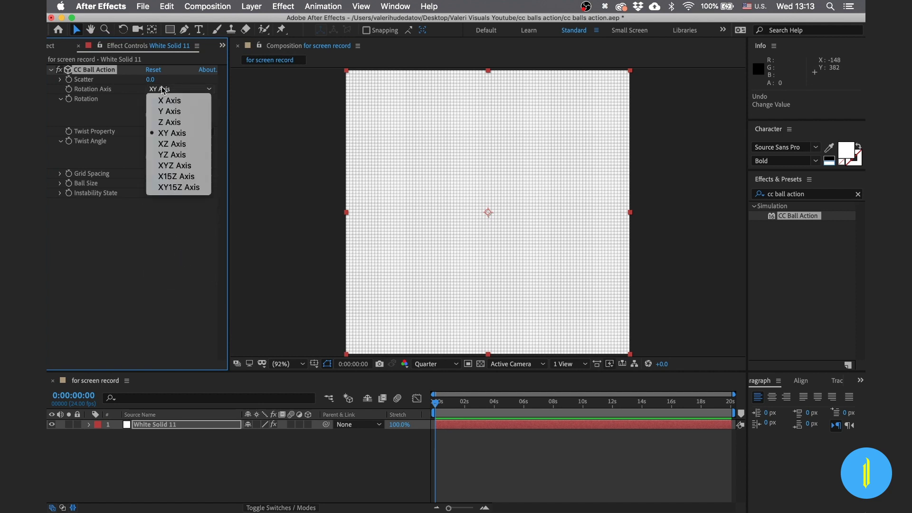
click(164, 121)
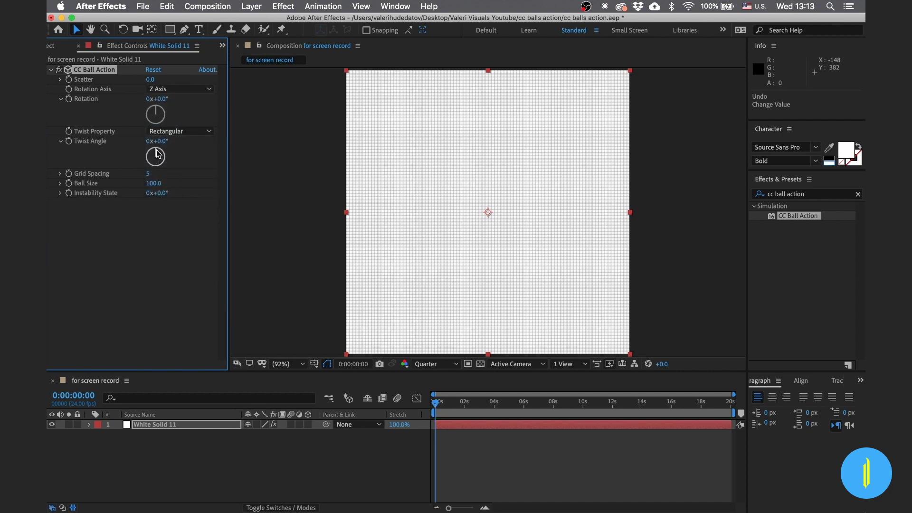
mouse_move(157, 154)
mouse_down()
mouse_move(172, 167)
mouse_move(153, 179)
mouse_move(148, 152)
mouse_move(175, 164)
mouse_move(167, 180)
mouse_move(155, 159)
mouse_move(163, 182)
mouse_move(166, 152)
mouse_move(154, 151)
mouse_move(166, 172)
mouse_move(164, 148)
mouse_move(150, 168)
mouse_move(173, 167)
mouse_move(154, 165)
mouse_up()
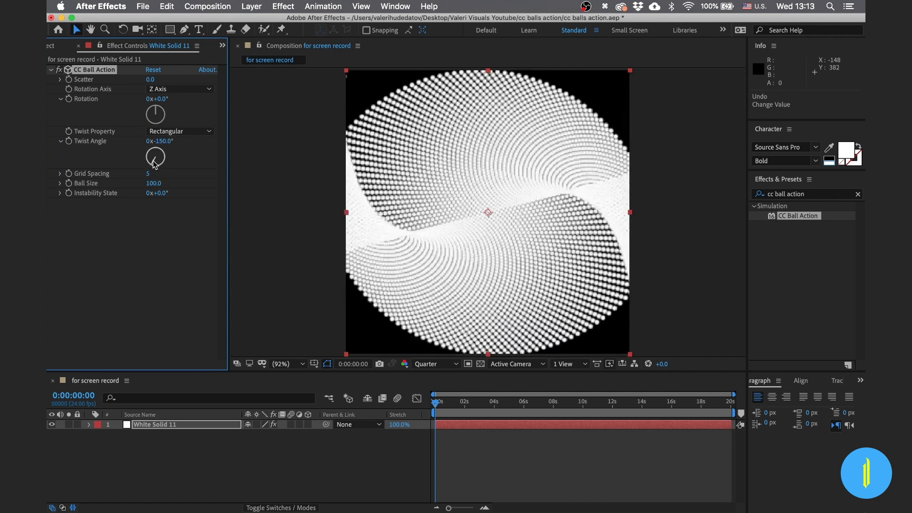
key(super+z)
Step: Set the Twist Property to X Axis and the Rotation Axis to XY Axis
click(164, 131)
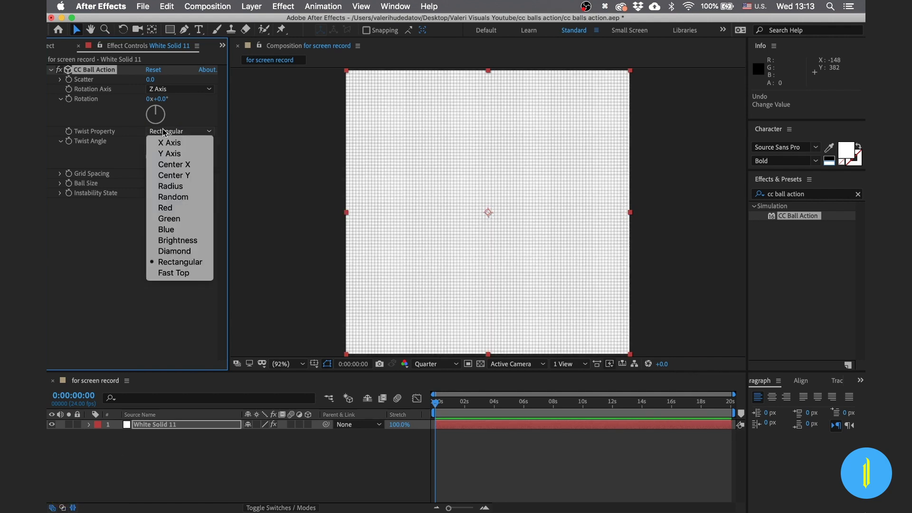
click(164, 143)
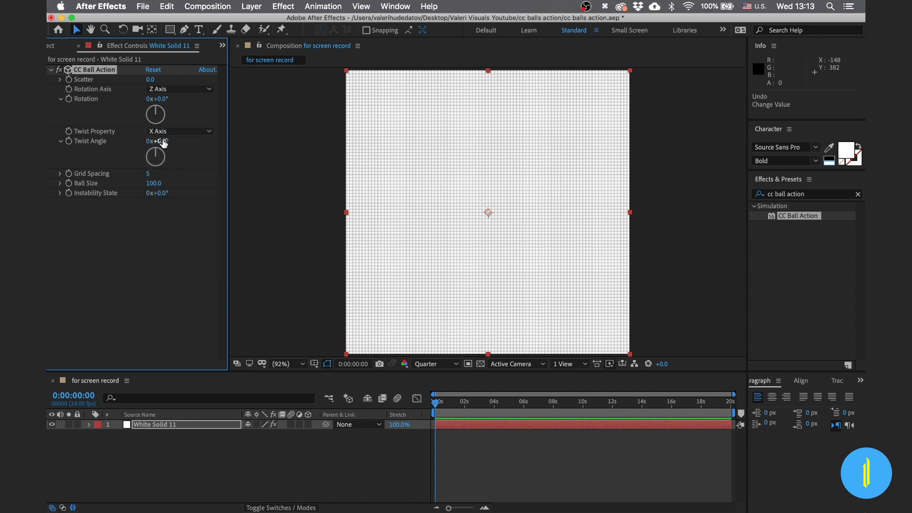
click(158, 91)
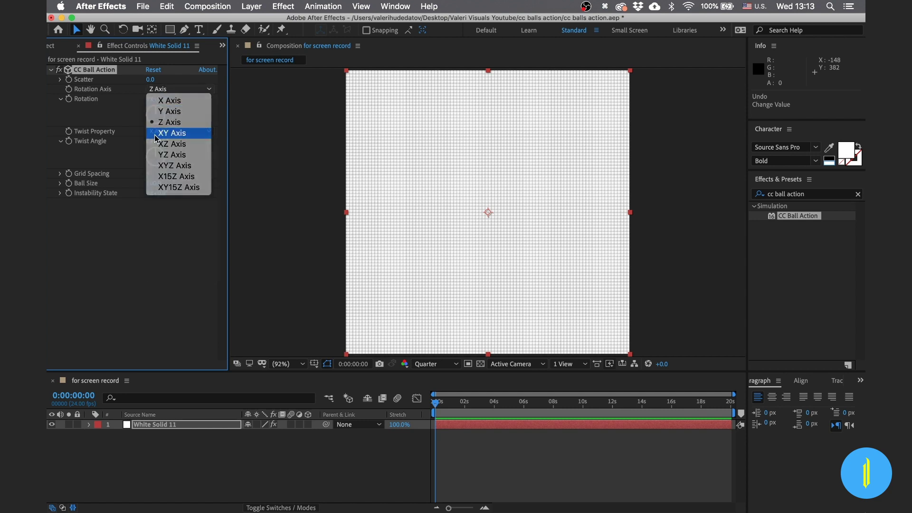
click(161, 136)
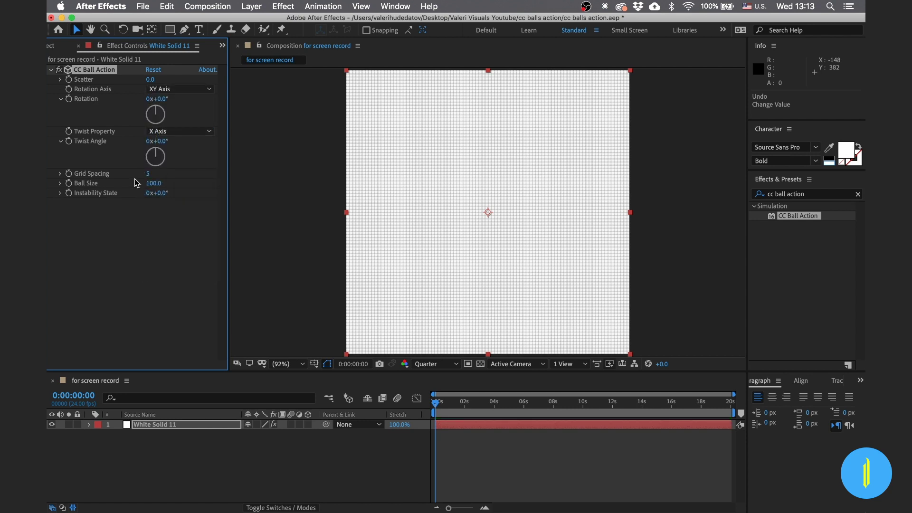
Step: Reduce the Grid Spacing to 3 and the Ball Size to about 35
drag(150, 173, 113, 185)
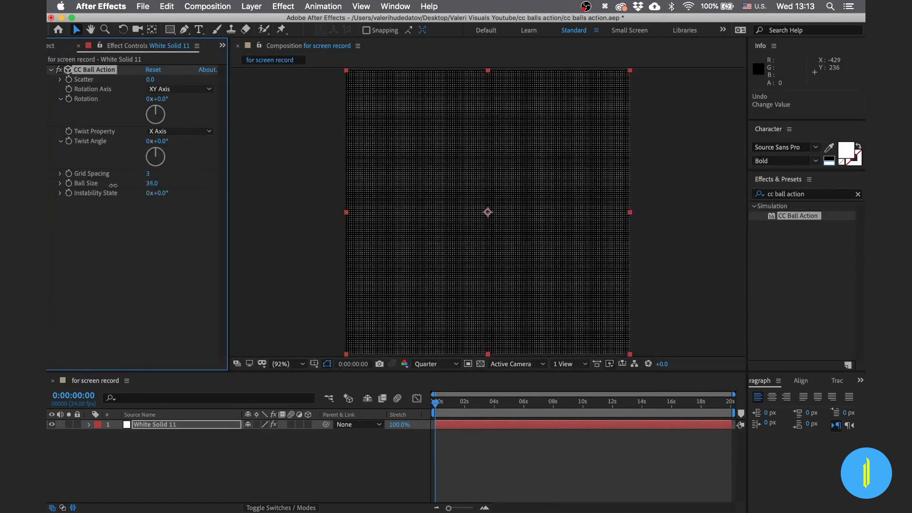
Step: Try a Twist Angle of 342° with a Grid Spacing of 10, undoing the spacing and size changes and resetting the twist to 0°
mouse_move(155, 153)
mouse_down()
mouse_move(155, 170)
mouse_move(134, 159)
mouse_move(157, 137)
mouse_move(171, 162)
mouse_move(155, 152)
mouse_up()
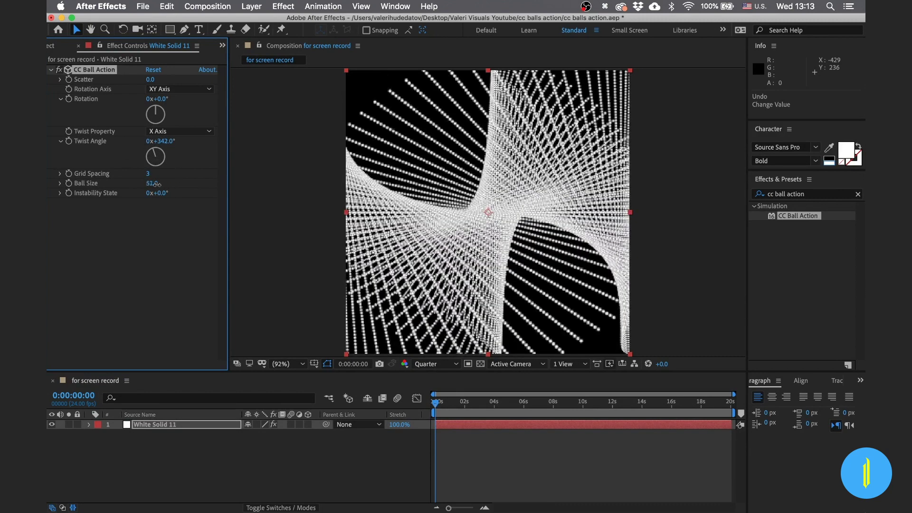
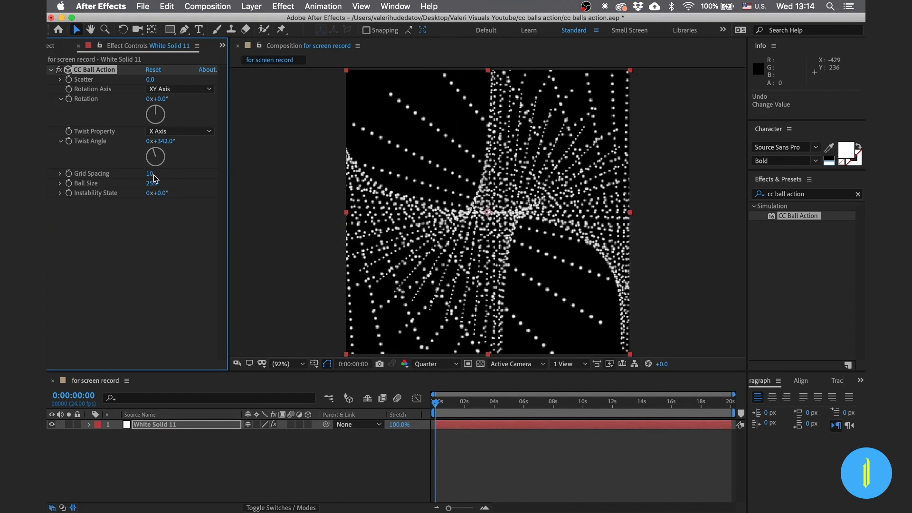
key(super+z)
key(super+z)
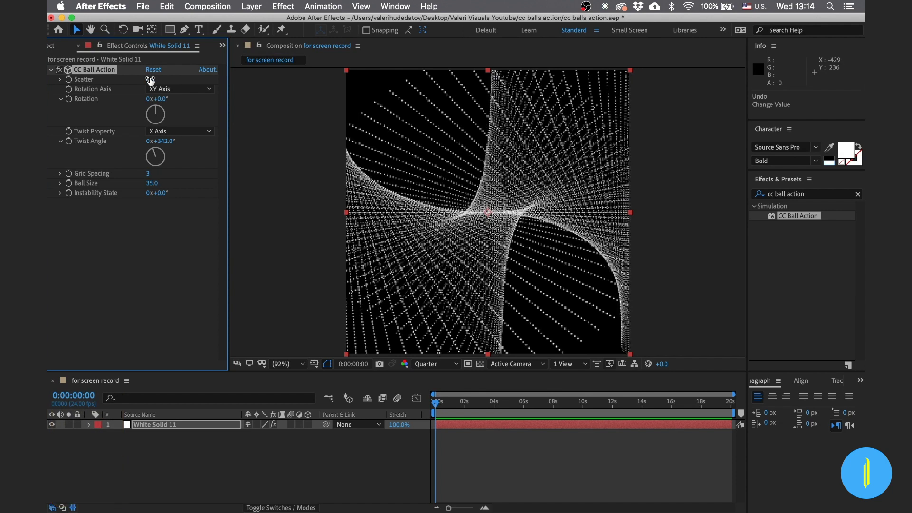
click(165, 141)
text(0)
key(Return)
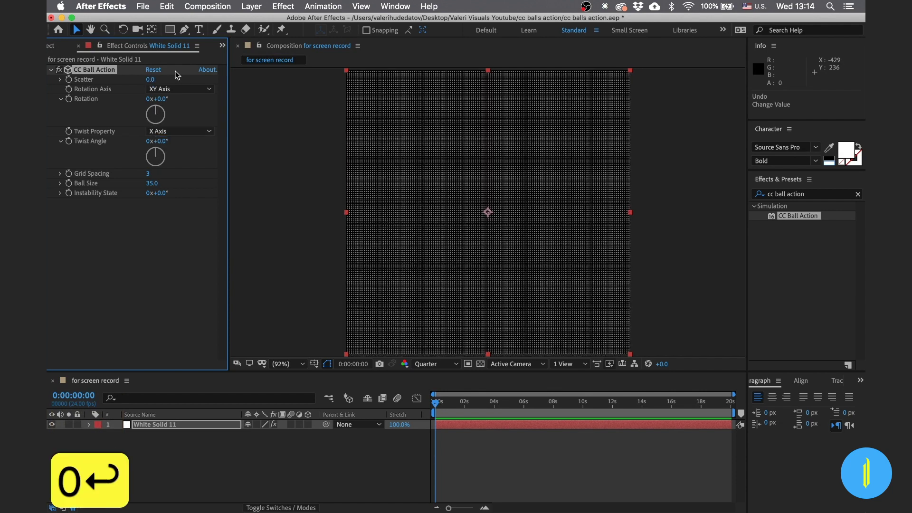
Step: Raise the Scatter of the ball grid to about 1024
drag(149, 80, 262, 82)
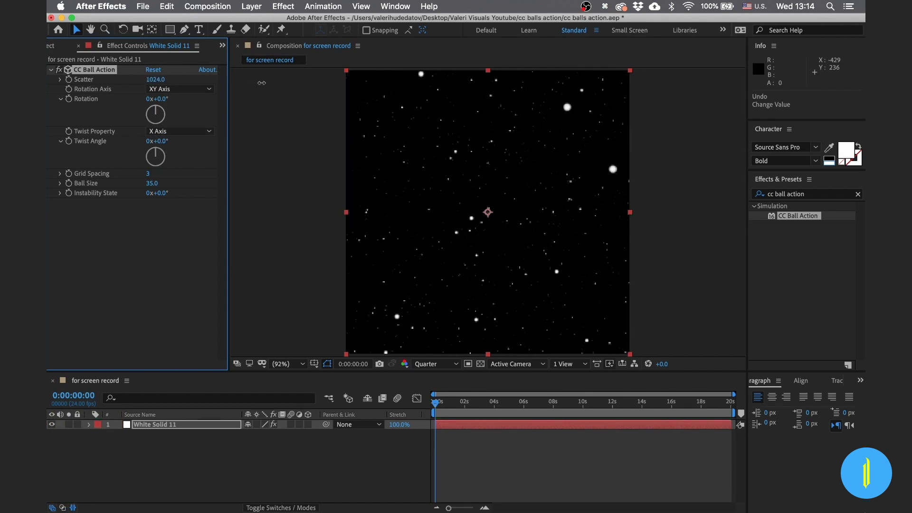
drag(174, 83, 192, 83)
Step: Set the Grid Spacing to 50 and reduce the Ball Size to about 14
mouse_move(148, 176)
mouse_down()
mouse_move(255, 177)
mouse_move(145, 175)
mouse_up()
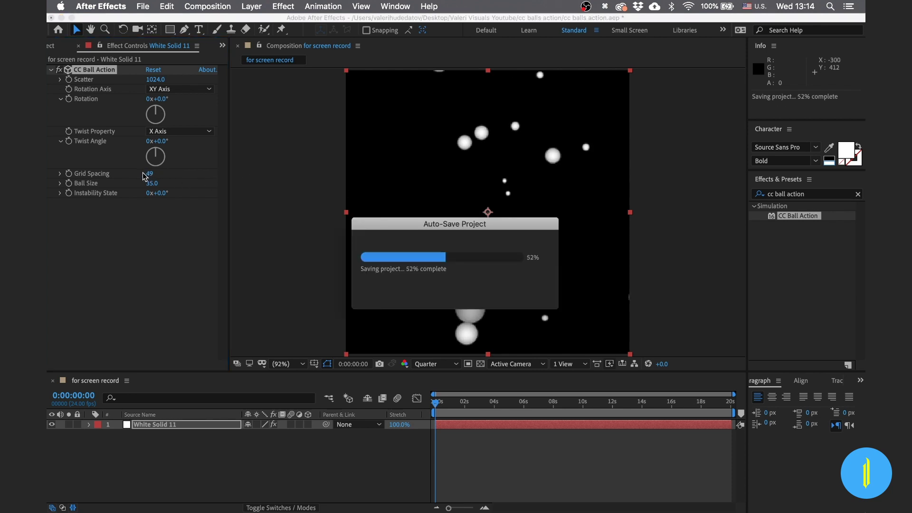
click(149, 174)
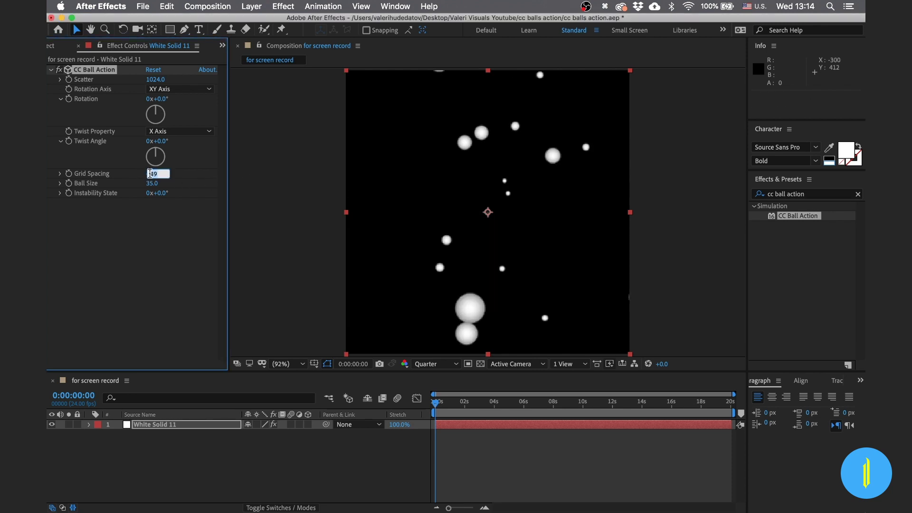
text(50)
key(Return)
drag(150, 186, 135, 187)
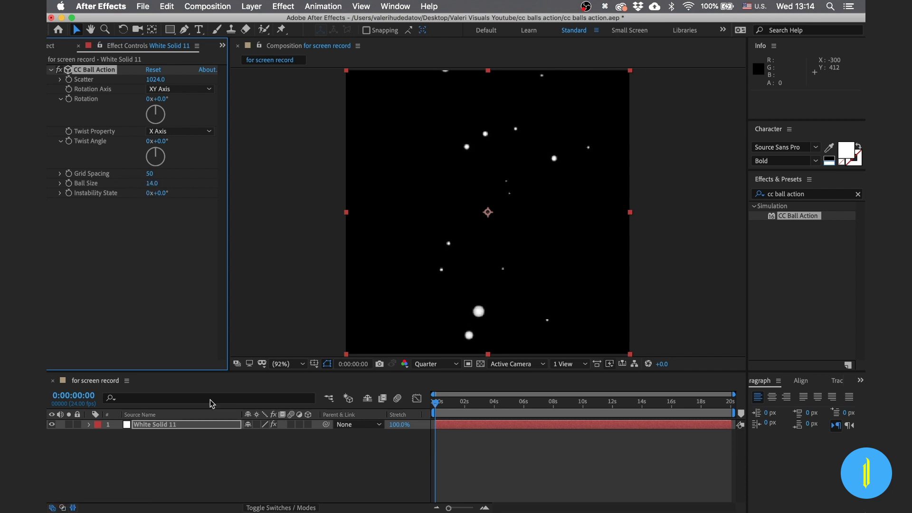
Step: Add a two-node camera with the 15mm preset to the composition
click(215, 461)
right_click(205, 451)
mouse_move(228, 388)
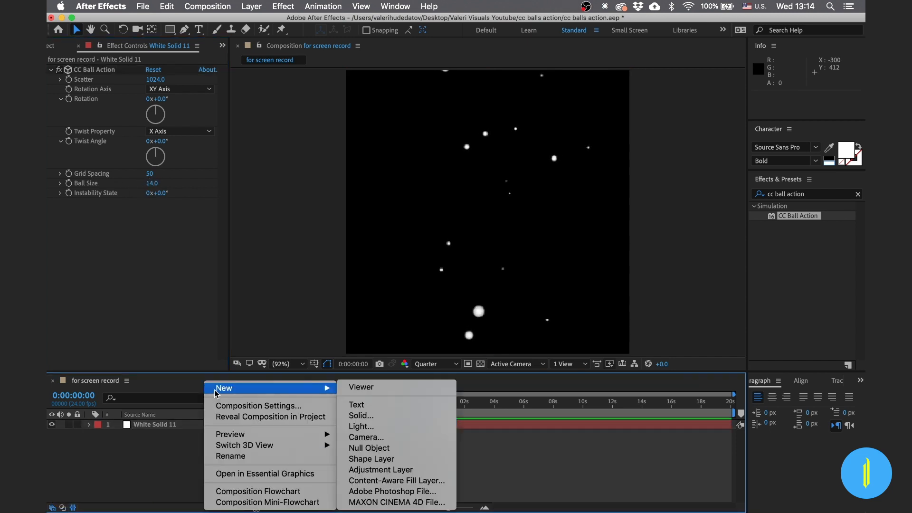
click(374, 437)
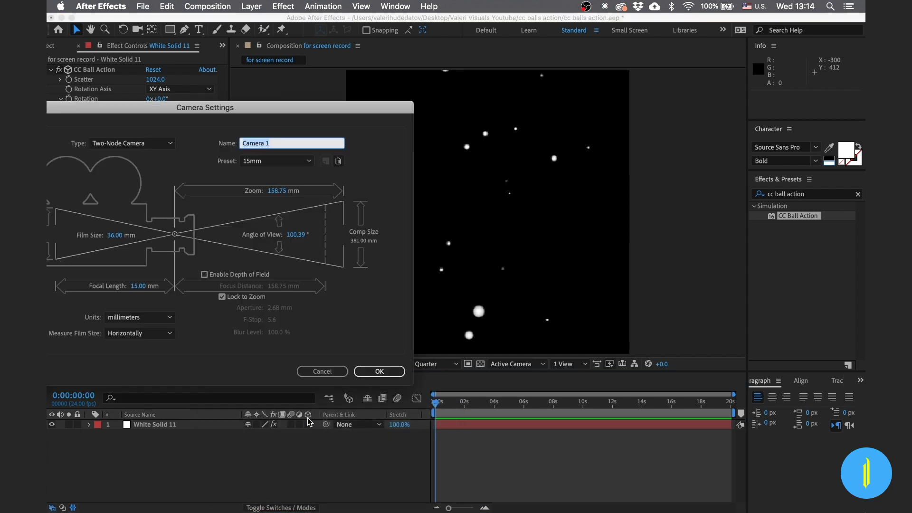
click(368, 372)
Step: Show the composition in 2 Views - Horizontal and pull the camera back from the balls in the Top view
click(567, 364)
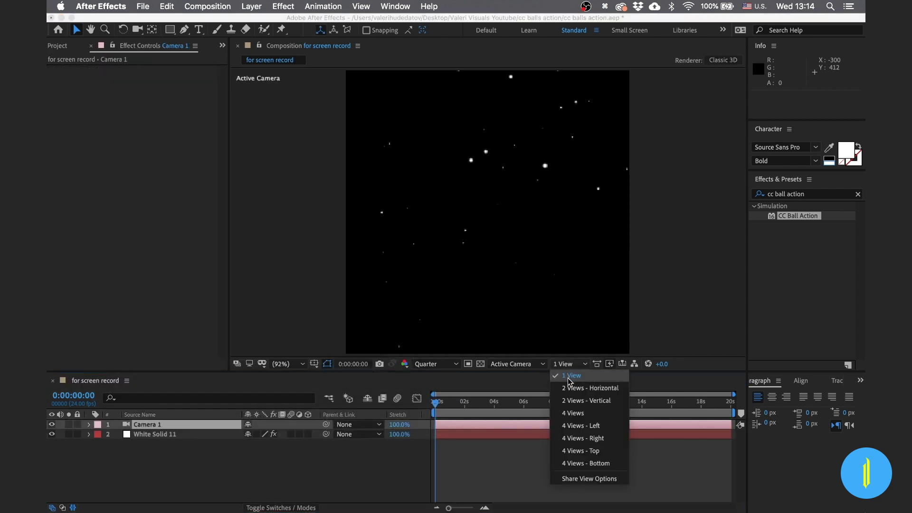
click(577, 385)
scroll(576, 248, up, 1)
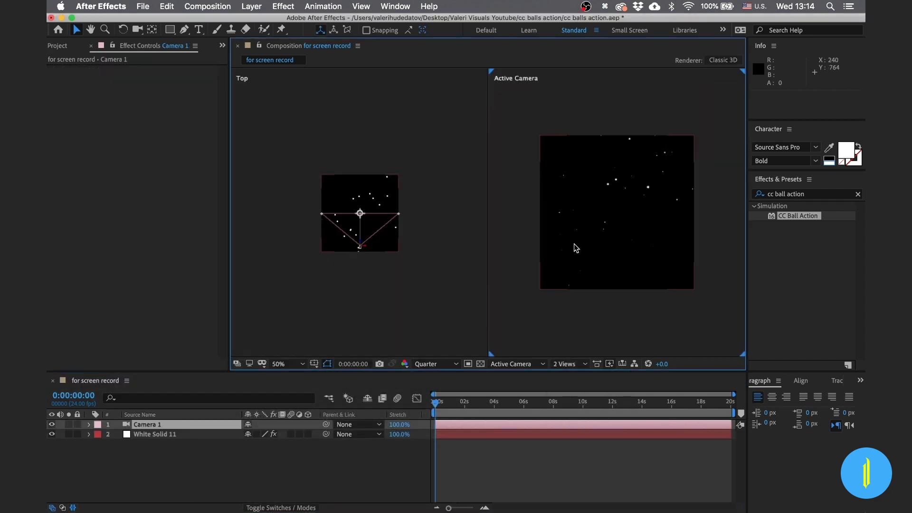
drag(360, 246, 354, 376)
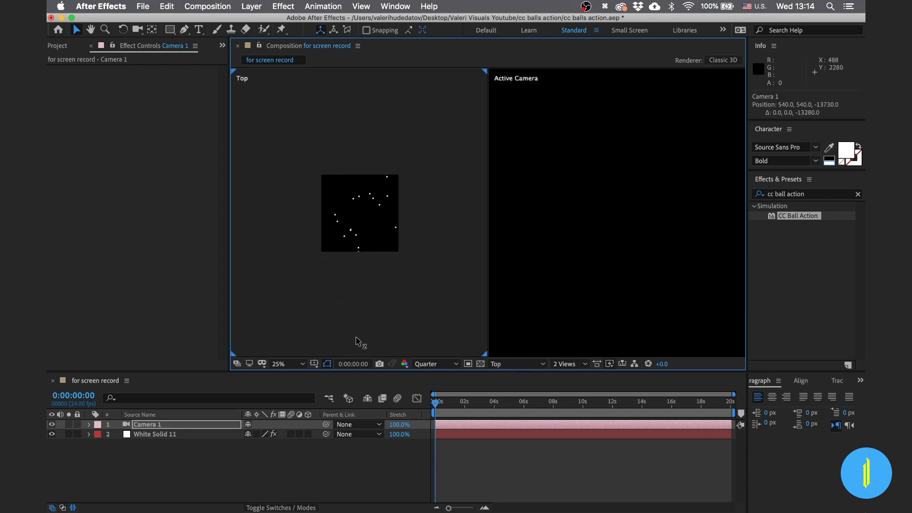
drag(357, 300, 351, 334)
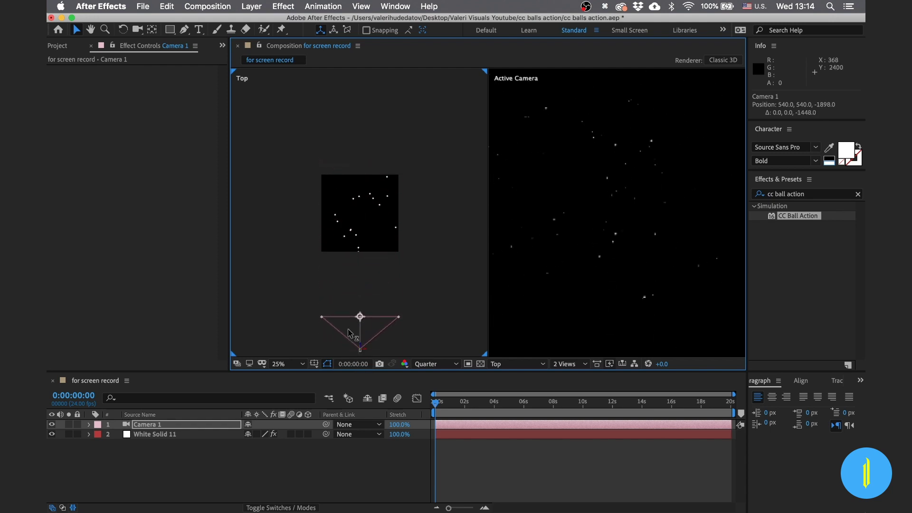
Step: Set the Grid Spacing of White Solid 11 to 22 and move the camera closer to the balls in the Top view
click(184, 435)
drag(151, 177, 164, 174)
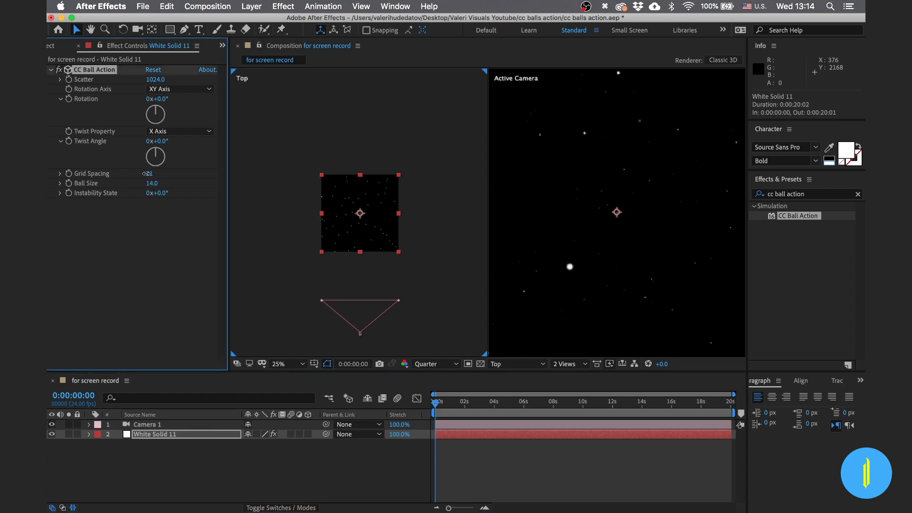
drag(360, 336, 361, 293)
Step: Apply a Glow effect with a Glow Radius of 47 to White Solid 11 and set the preview resolution to Full
click(158, 437)
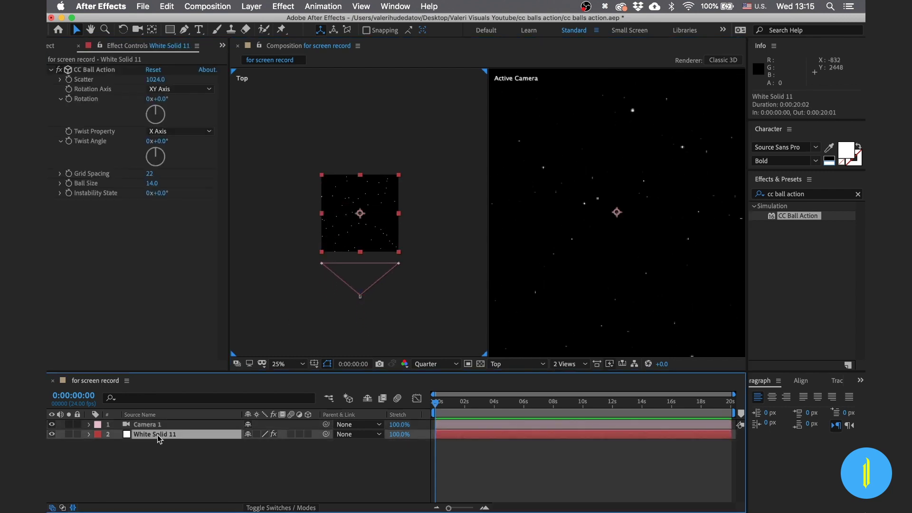
key(ctrl+space)
text(glow)
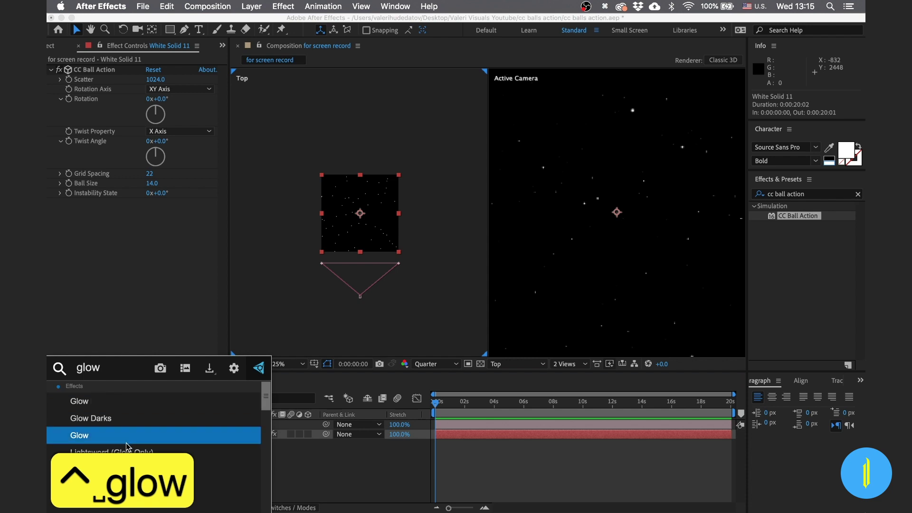
click(159, 435)
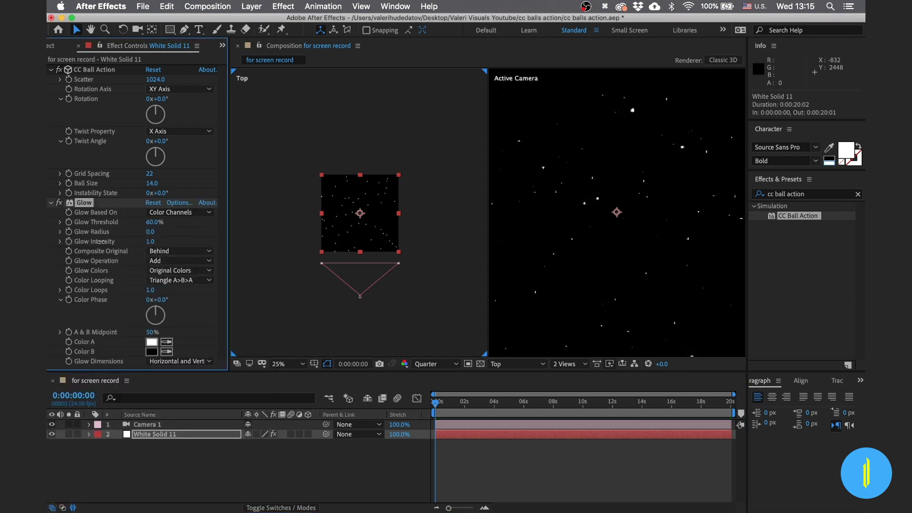
click(434, 364)
click(430, 390)
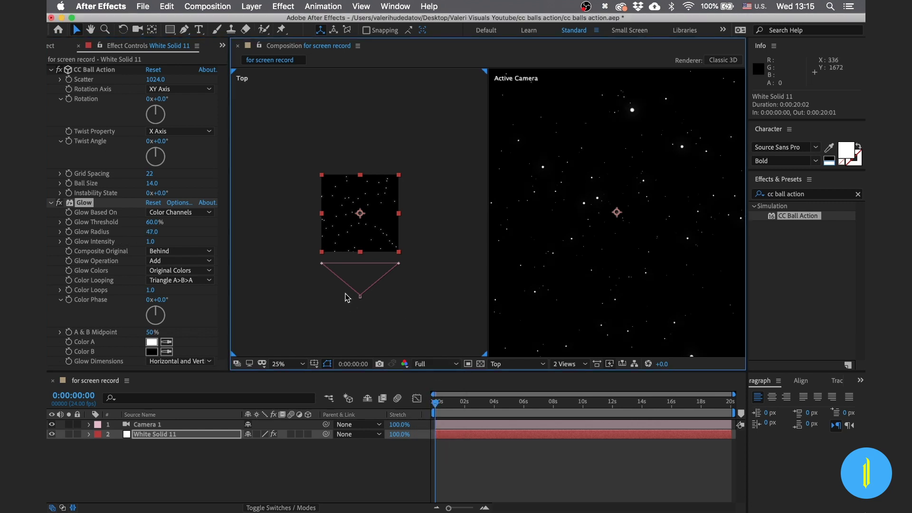
Step: Pull the camera back from the balls in the Top view
drag(361, 297, 346, 356)
Step: Try a Grid Spacing of 0 on White Solid 11, undo it, and raise the Ball Size to 44
click(152, 434)
click(51, 202)
key(super+z)
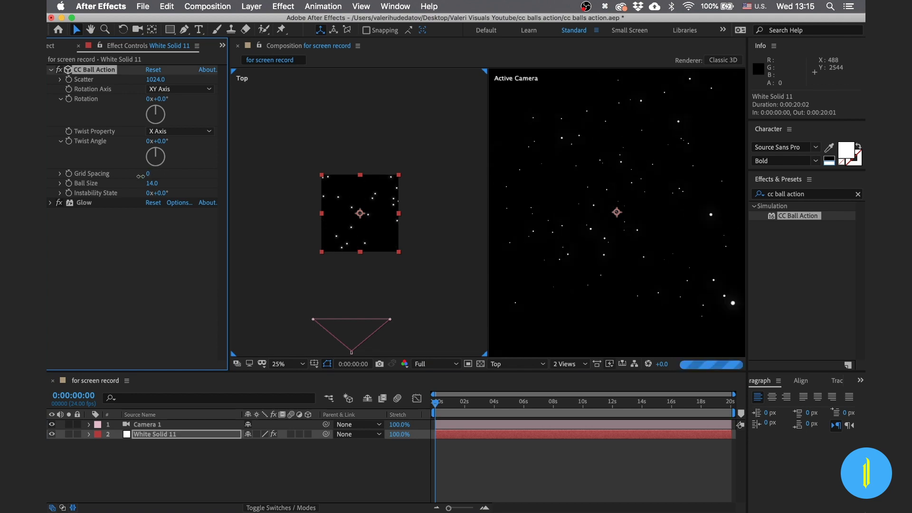
drag(152, 183, 166, 182)
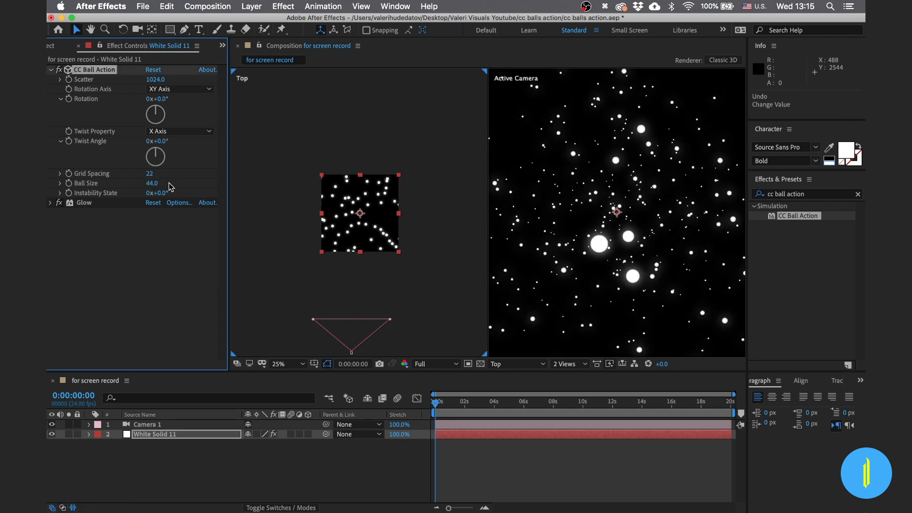
Step: Move the camera even farther back along the Z axis in the Top view
click(351, 353)
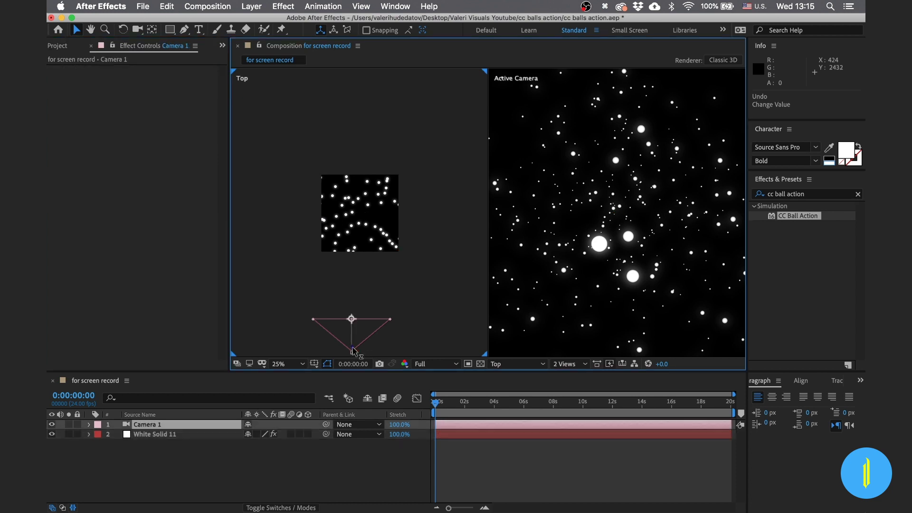
drag(353, 350, 353, 376)
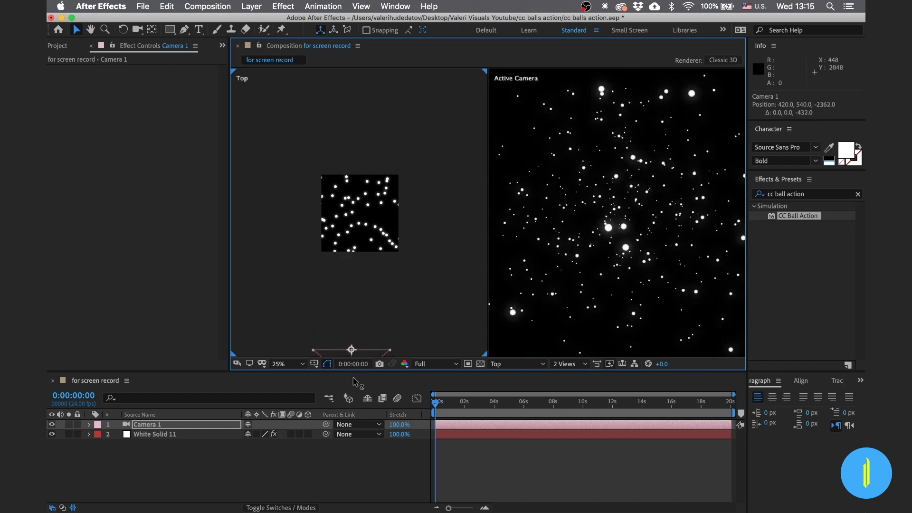
Step: Delete the camera layer and return the composition to 1 View
click(168, 426)
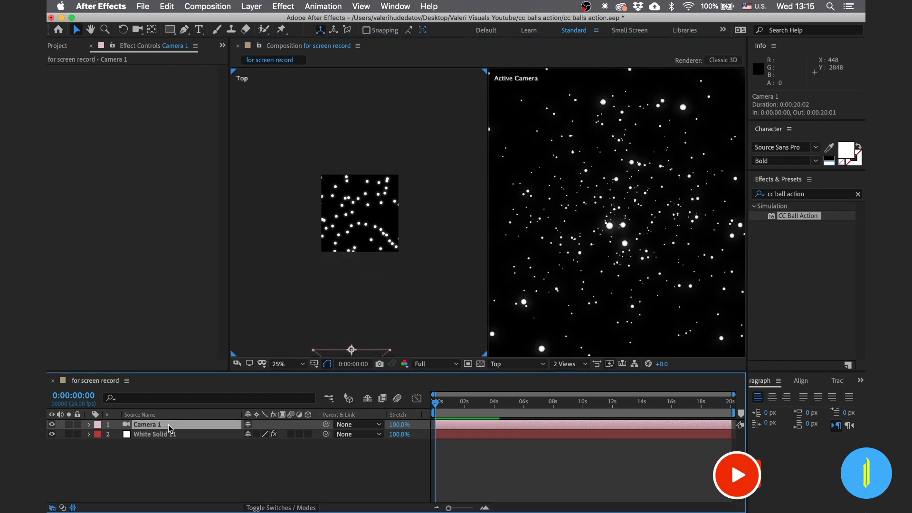
key(Delete)
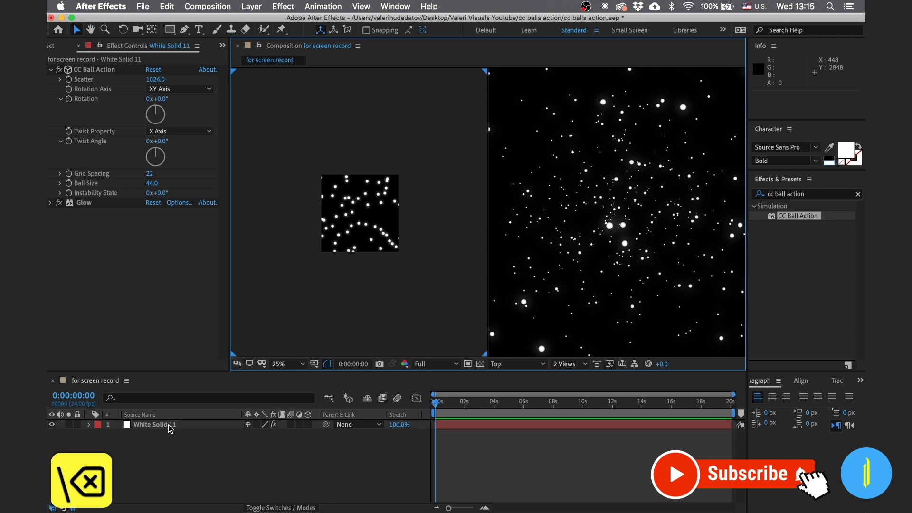
click(566, 364)
click(572, 375)
Step: Delete the Glow effect from White Solid 11
click(160, 429)
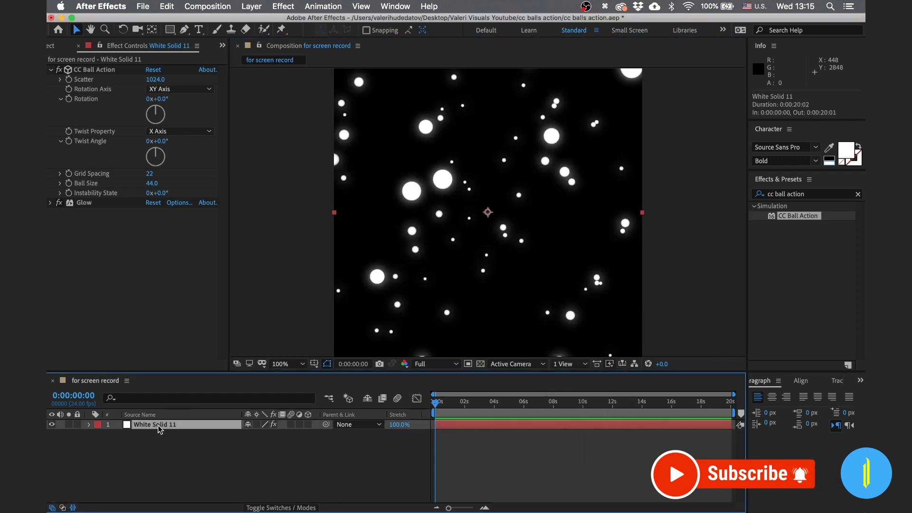
click(89, 203)
key(BackSpace)
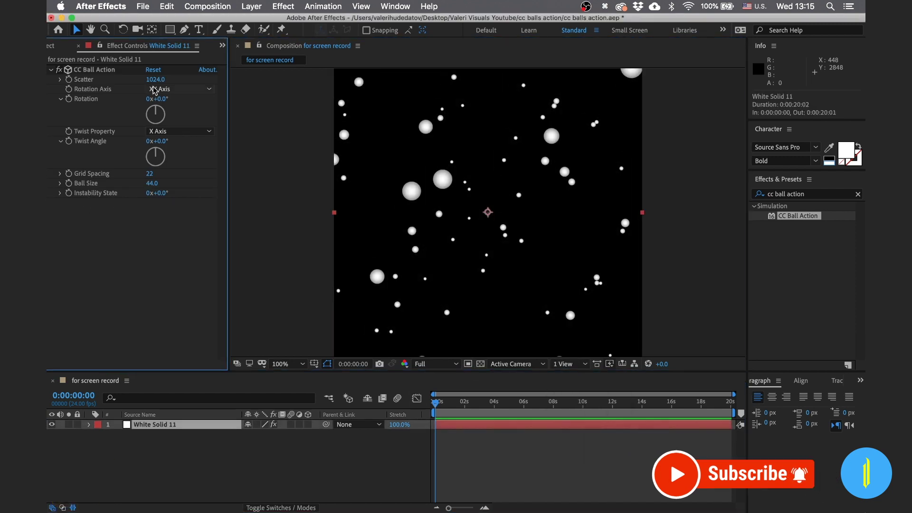
Step: Lower the preview resolution to Third and set the Ball Size to 50
click(435, 364)
click(430, 413)
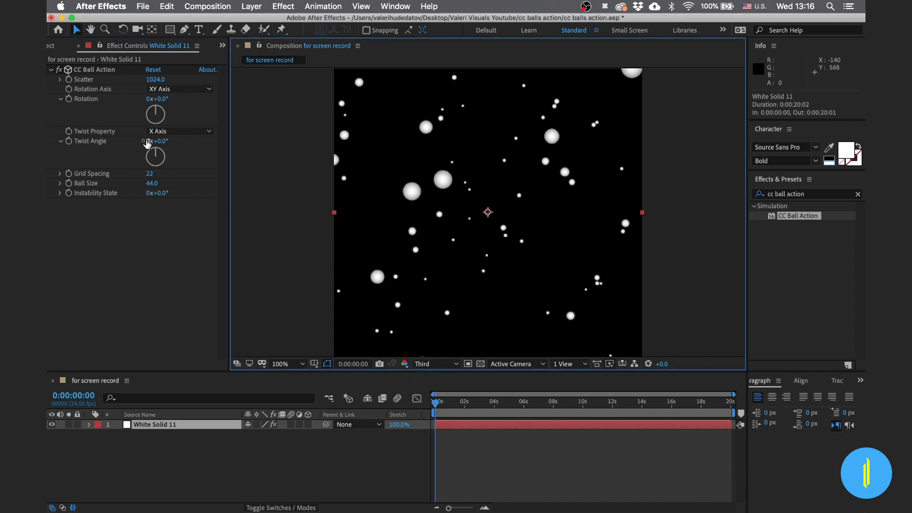
drag(151, 185, 179, 189)
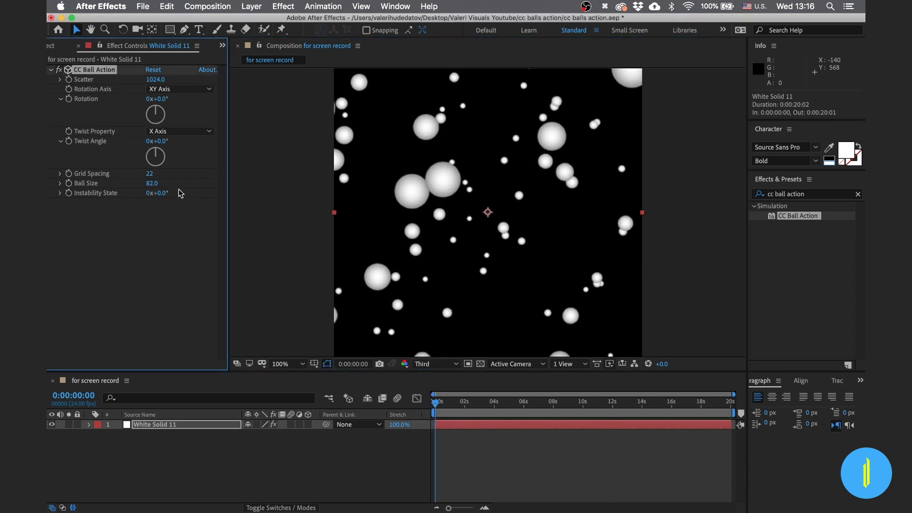
text(50)
key(Return)
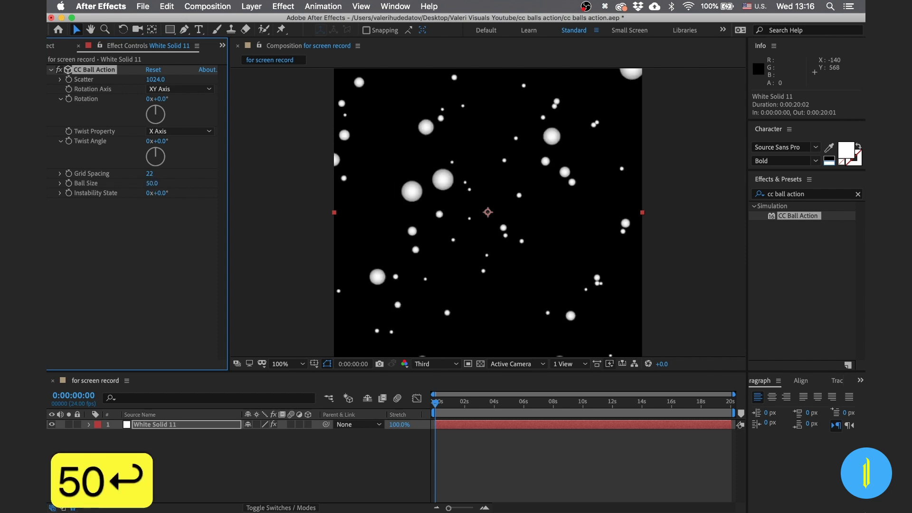
Step: Set CC Ball Action's Grid Spacing to 50 and Ball Size to 70, and try out the Rotation dial, undoing that turn
drag(140, 174, 167, 189)
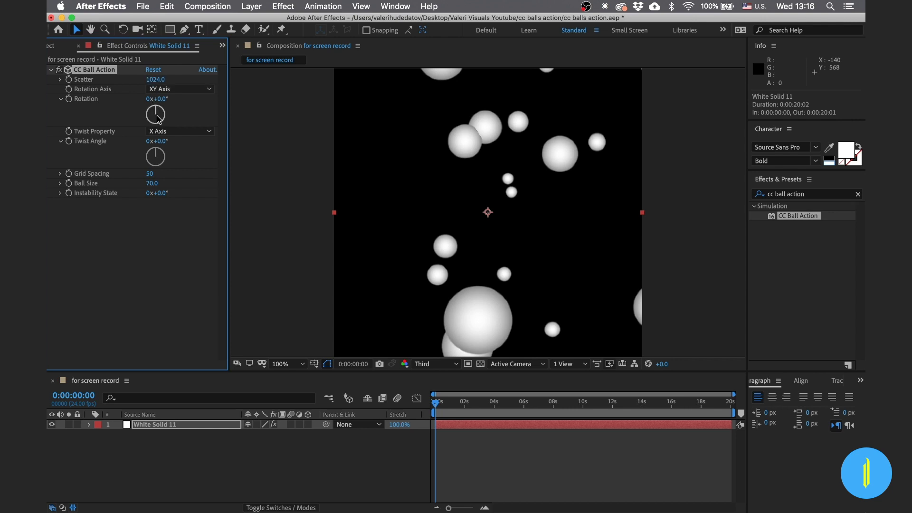
drag(157, 113, 155, 124)
key(cmd+z)
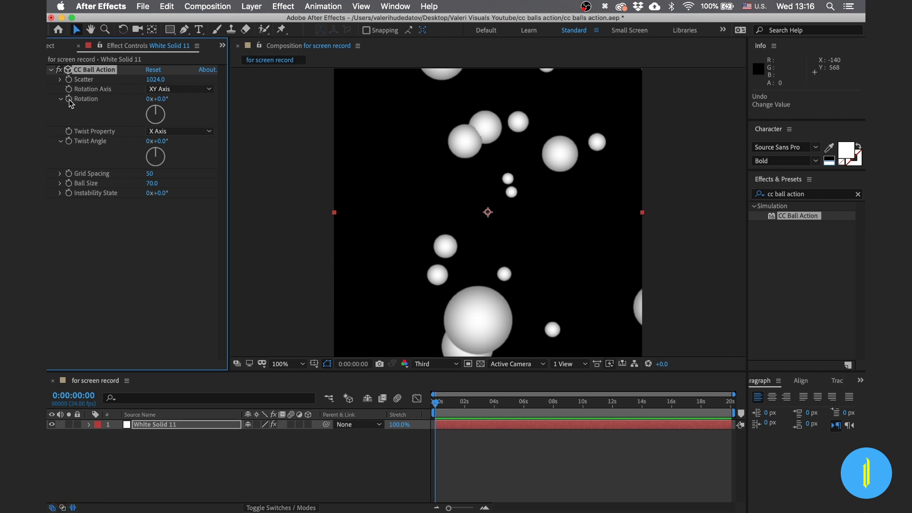
Step: Keyframe the CC Ball Action Rotation from 0x+0.0° at the first frame to 1x+0.0° at 0:00:20:01
drag(460, 400, 702, 403)
key(u)
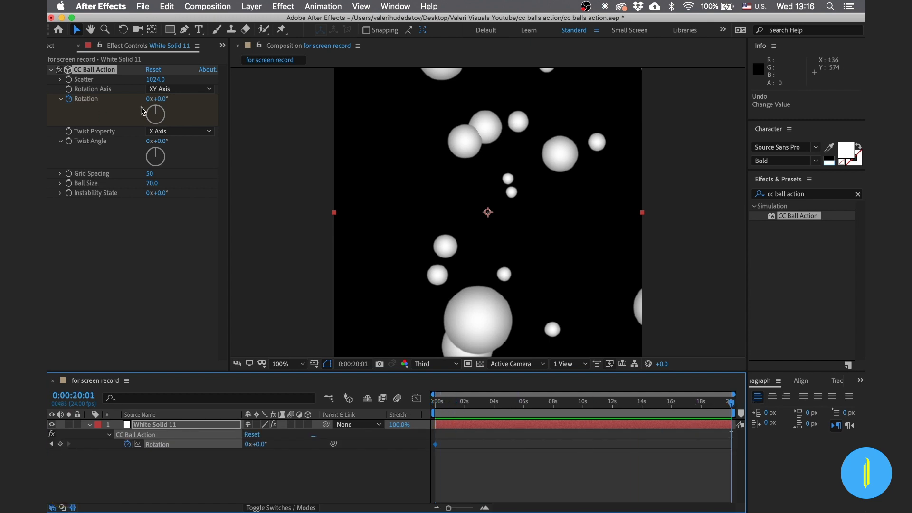
click(150, 99)
text(1)
key(Return)
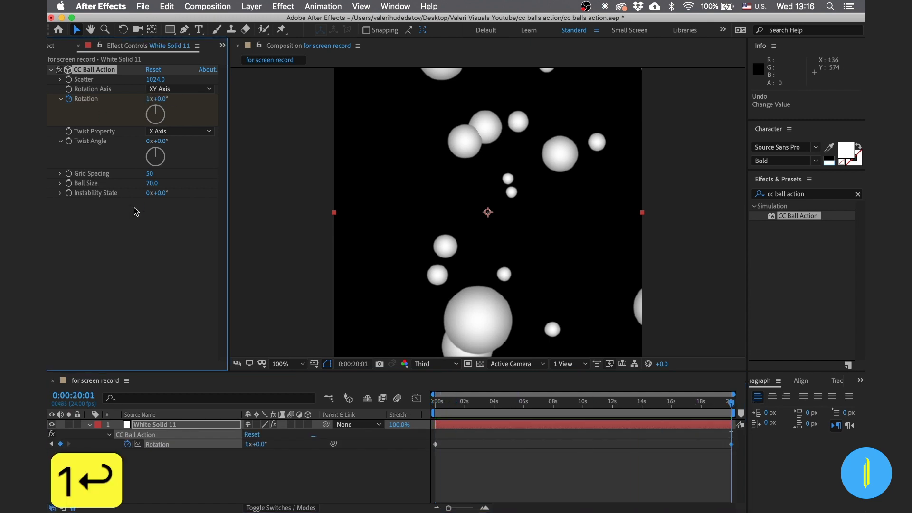
Step: Preview the animated ball rotation from the start of the composition and return the playhead to the first frame
drag(435, 402, 386, 399)
key(space)
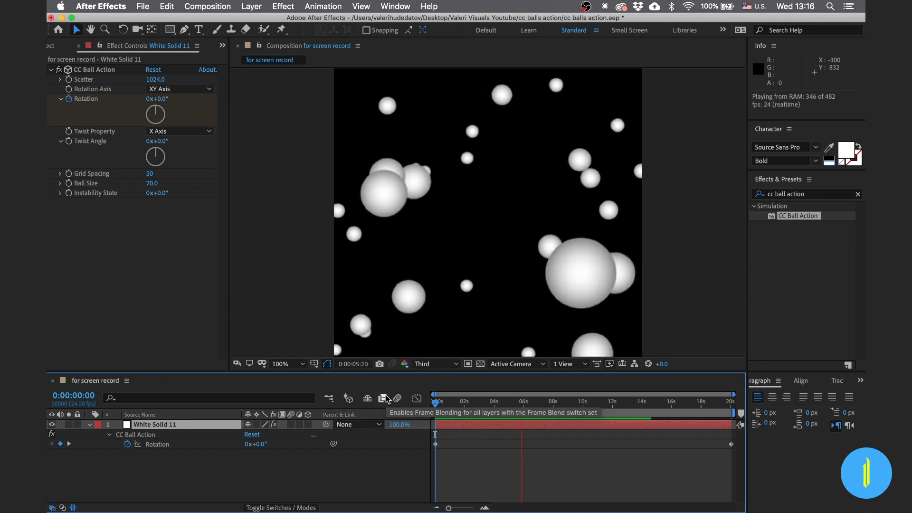
key(space)
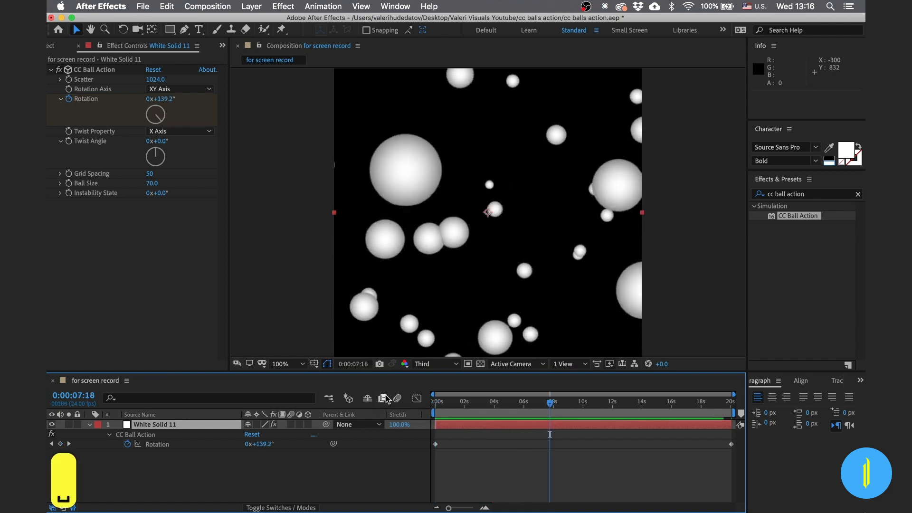
drag(552, 405, 426, 407)
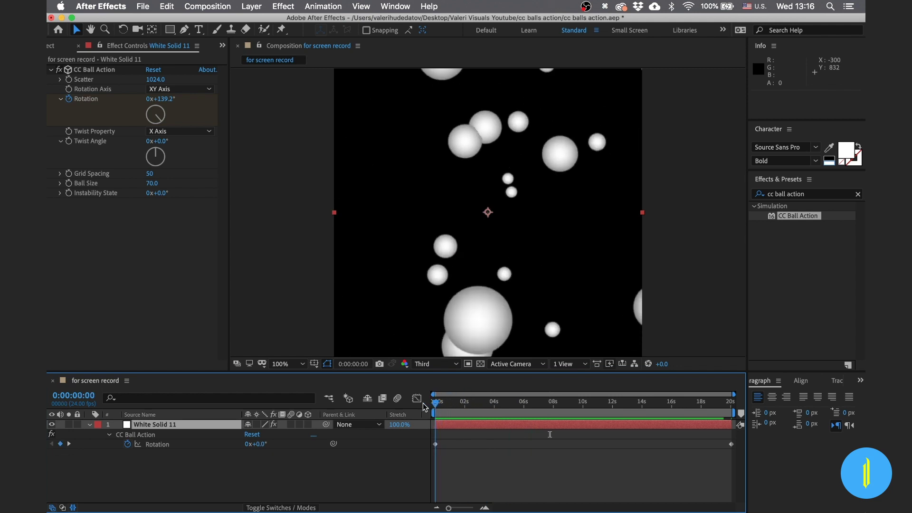
Step: Try out the Twist Angle dial, undo the turn, and give Twist Angle the expression time*300/300
drag(157, 156, 165, 173)
key(super+z)
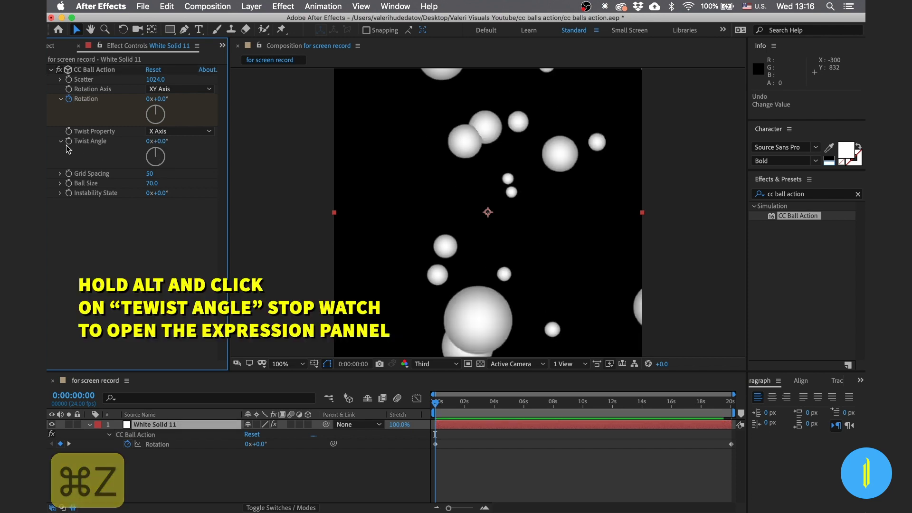
alt+click(69, 142)
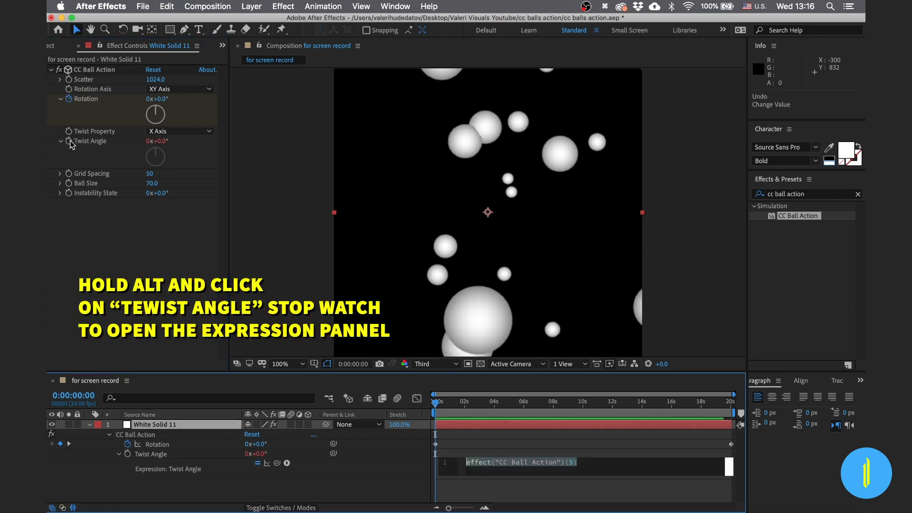
text(time*3)
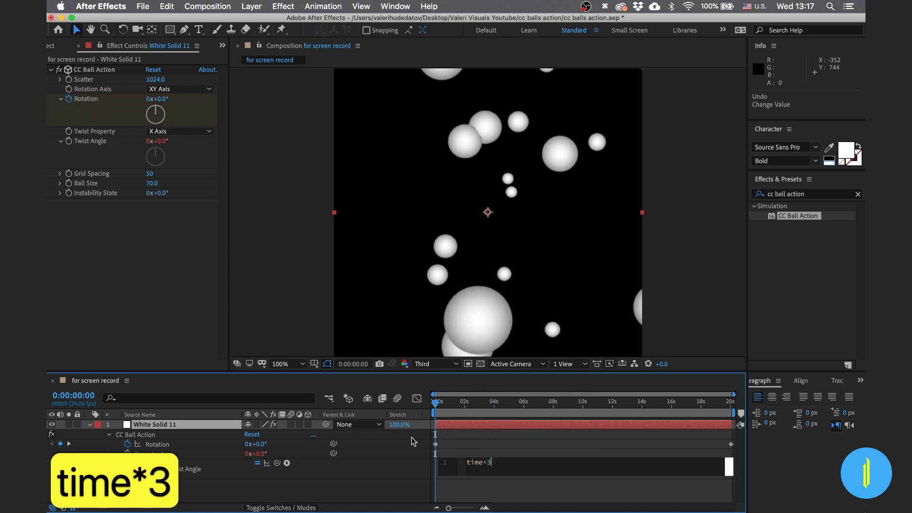
text(00/)
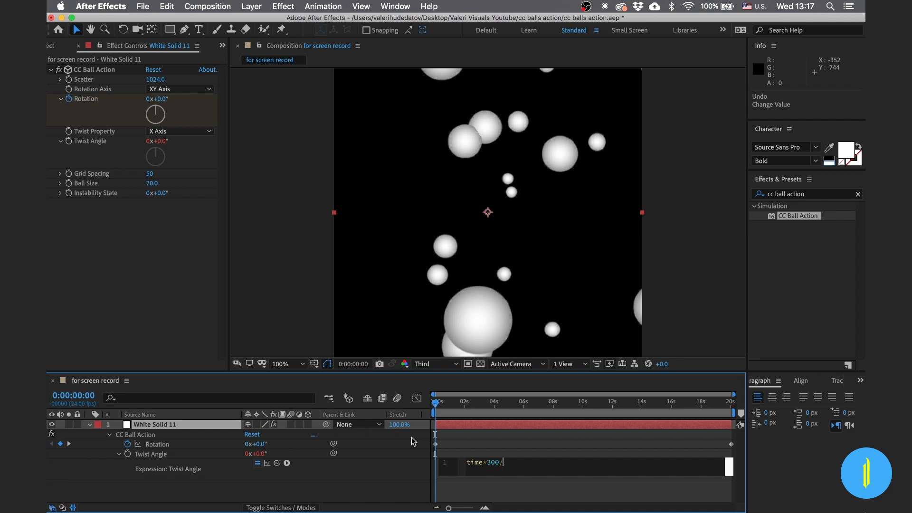
text(300)
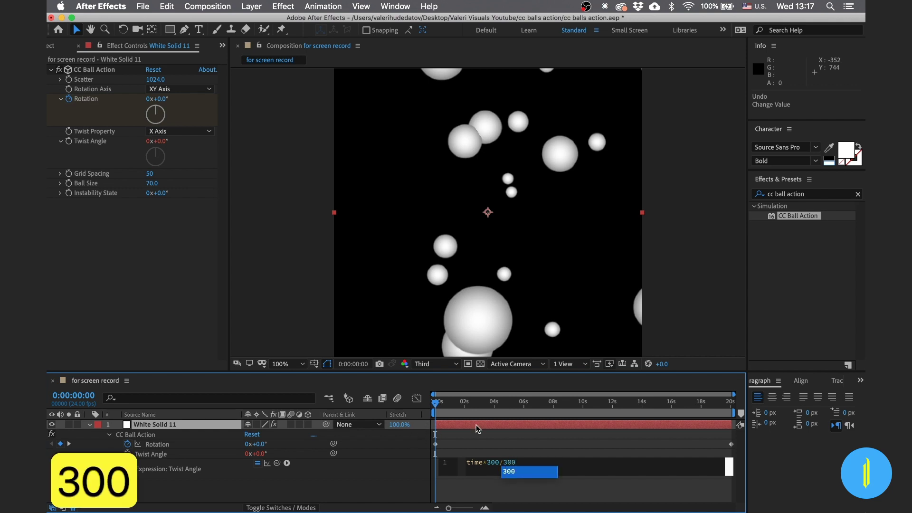
click(517, 430)
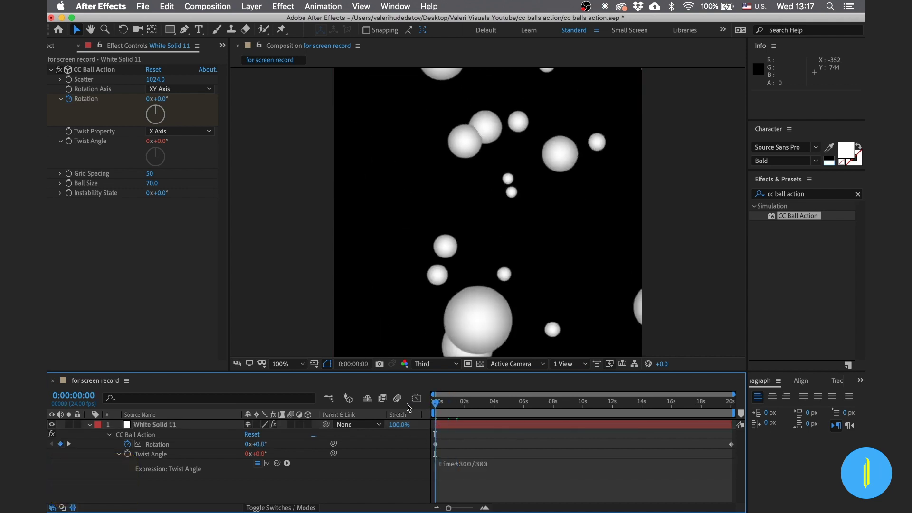
Step: Play back the composition to check the combined rotation and twist, and bring the playhead back to 0:00:00:00
key(space)
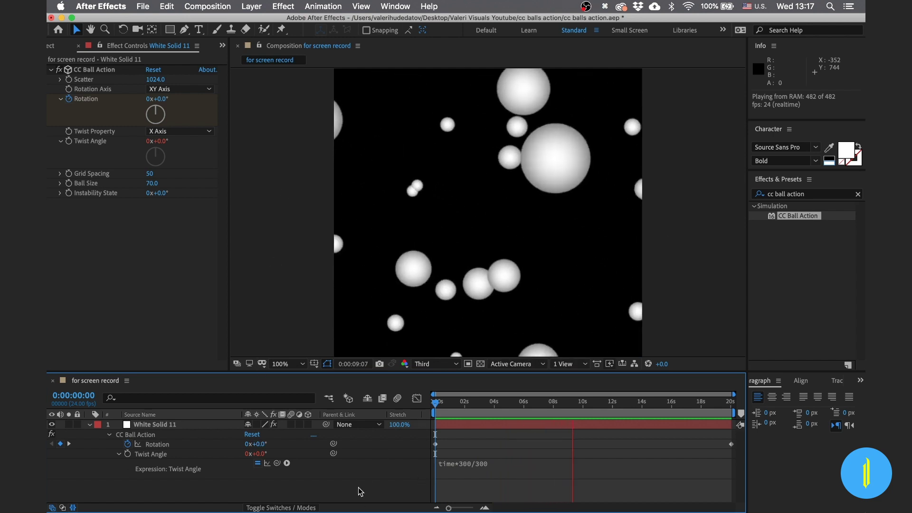
key(space)
drag(570, 402, 398, 401)
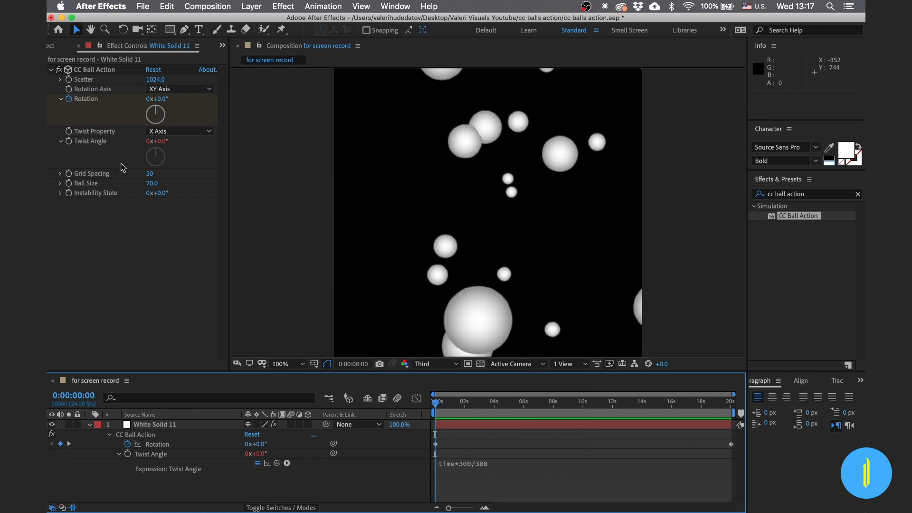
Step: Set the CC Ball Action Ball Size to 60, and collapse and deselect the White Solid 11 layer
mouse_move(150, 173)
mouse_down()
mouse_move(119, 173)
mouse_move(166, 173)
mouse_move(161, 183)
mouse_move(138, 185)
mouse_move(154, 186)
mouse_up()
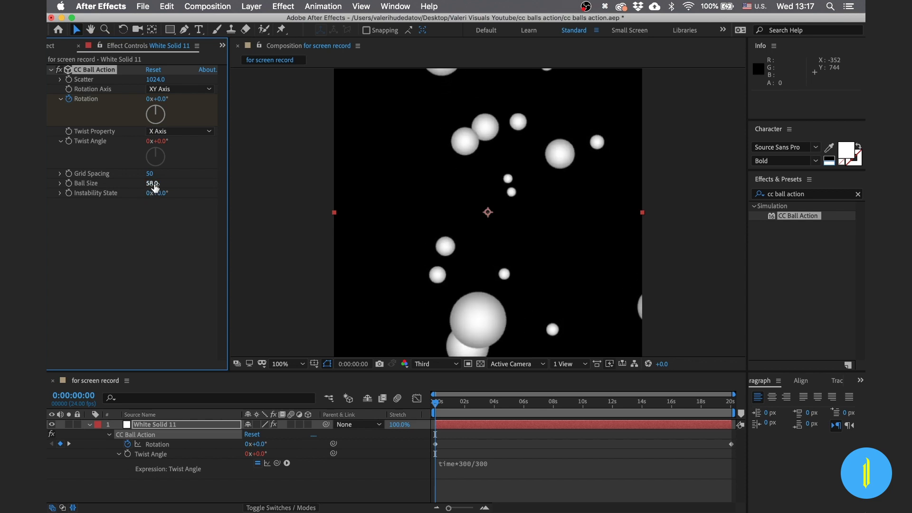
text(60)
key(Return)
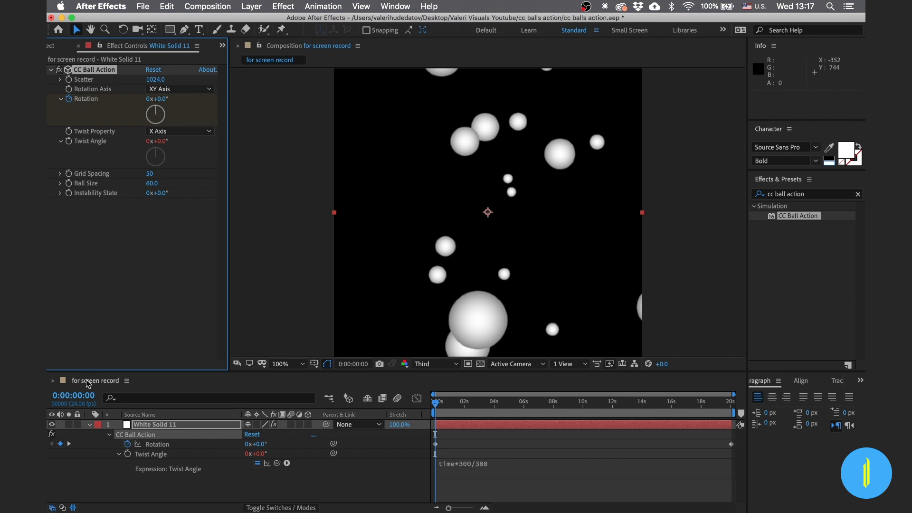
click(90, 425)
click(162, 456)
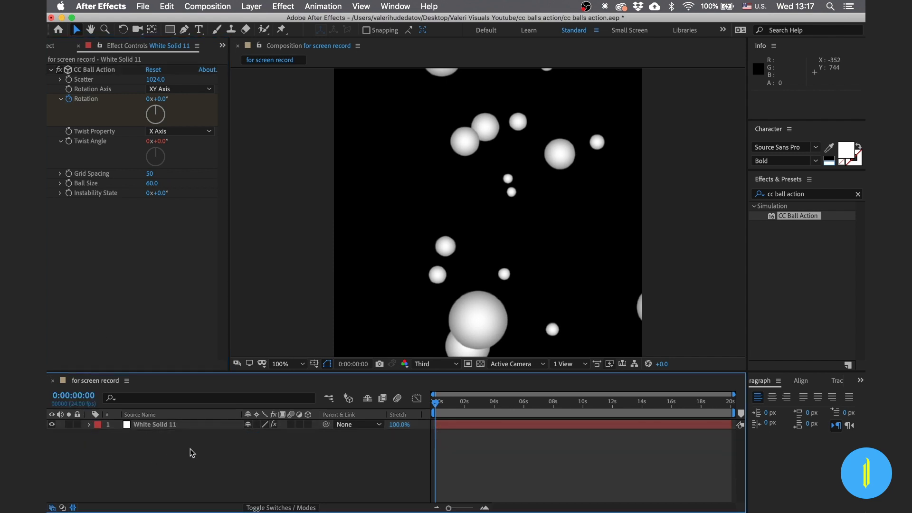
Step: Add a text layer with the single letter "t" near the middle of the composition
click(197, 31)
click(492, 224)
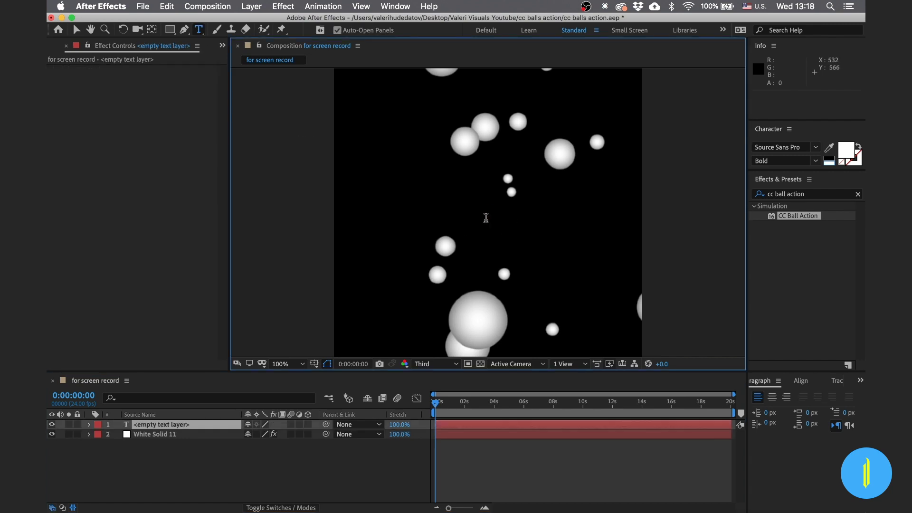
text(t)
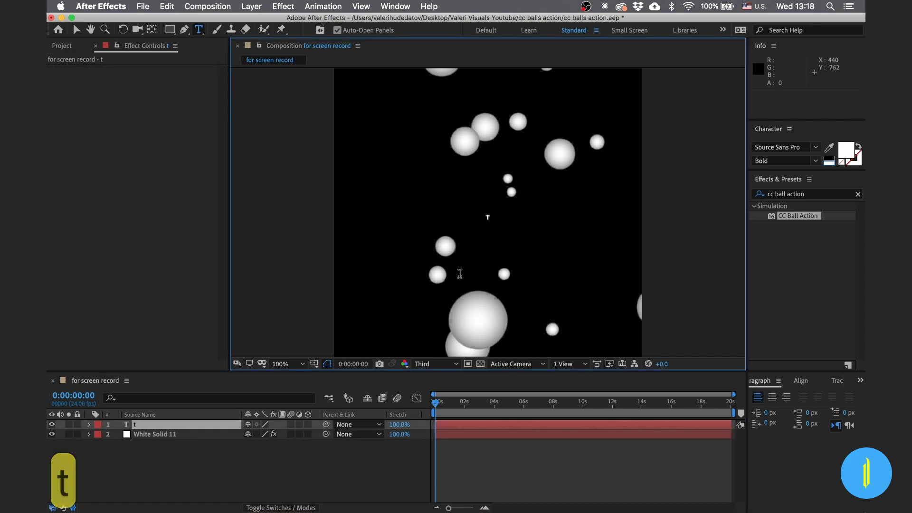
Step: Enlarge the letter to 1120 px with Faux Bold and centre it horizontally and vertically in the composition
key(super+a)
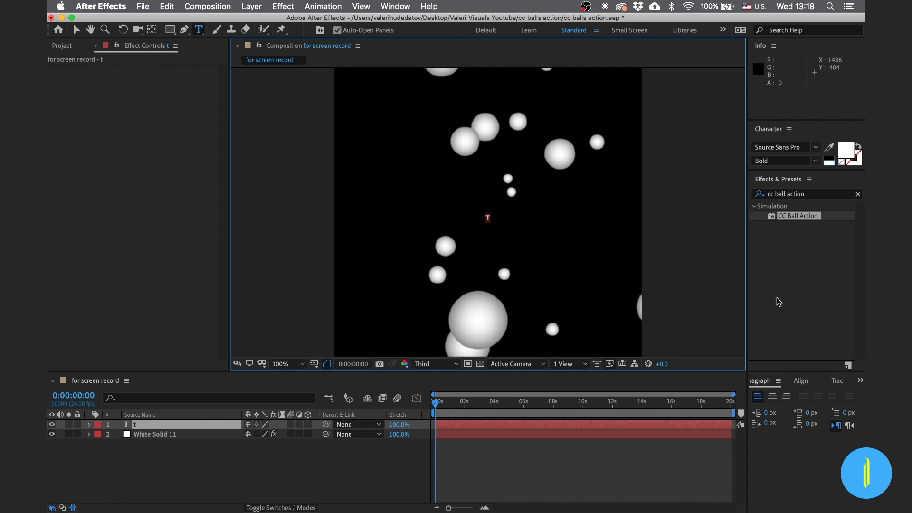
drag(798, 169, 804, 273)
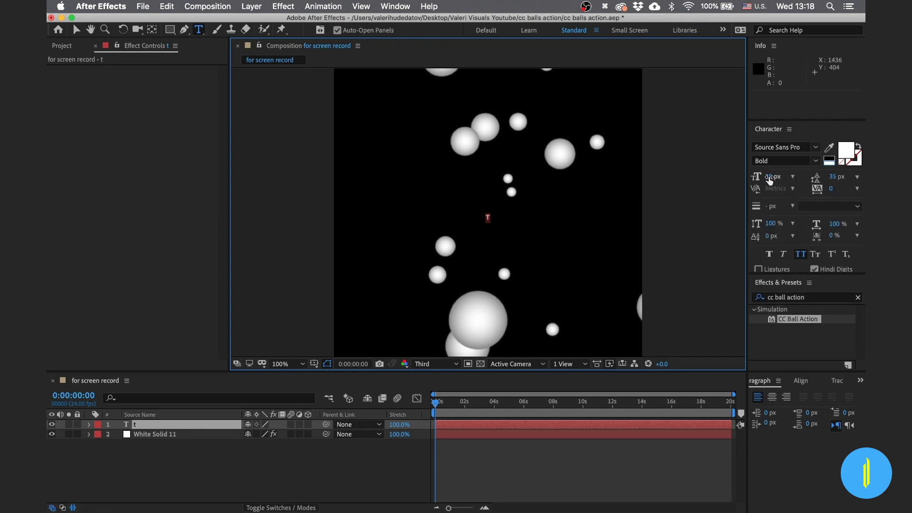
drag(771, 178, 835, 176)
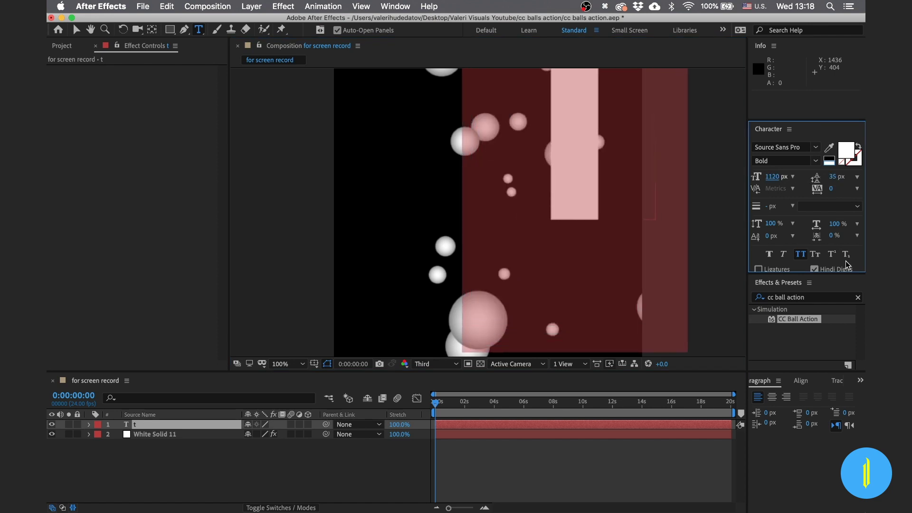
click(770, 254)
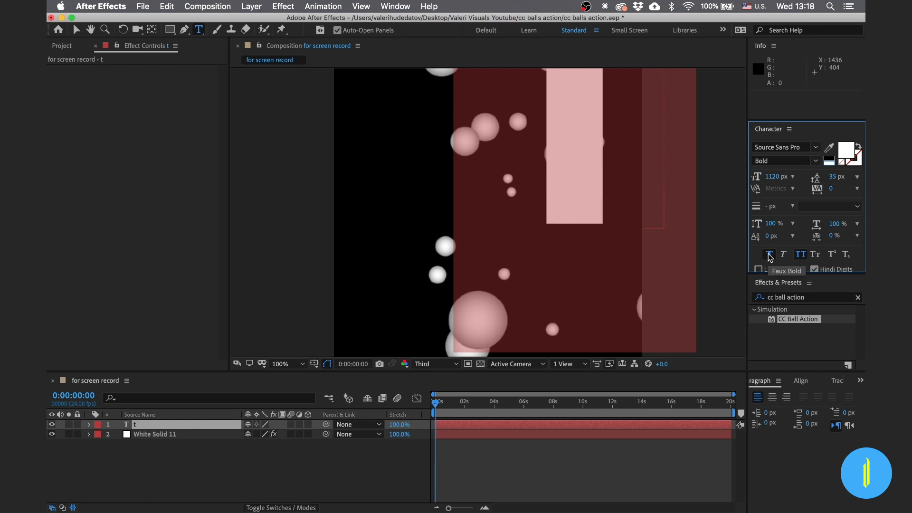
click(778, 409)
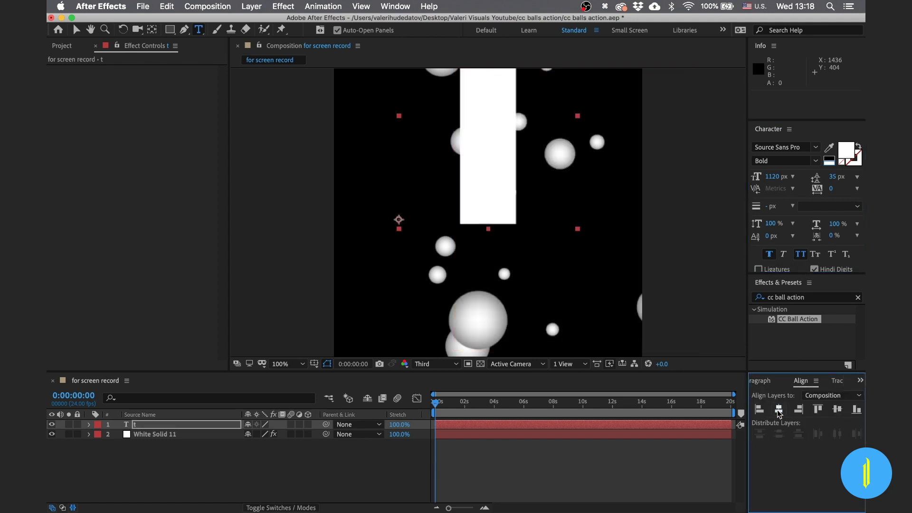
click(837, 409)
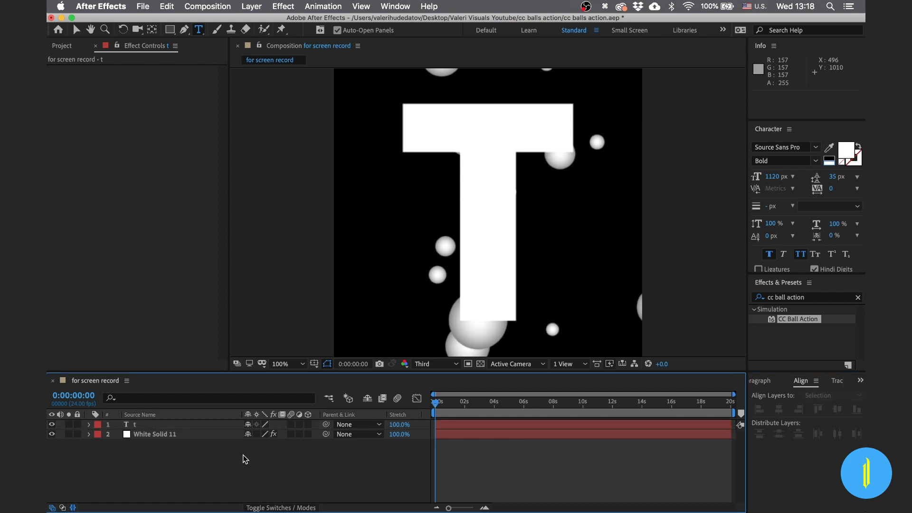
Step: Change the fill colour of the letter T to yellow, hex fff300
click(180, 425)
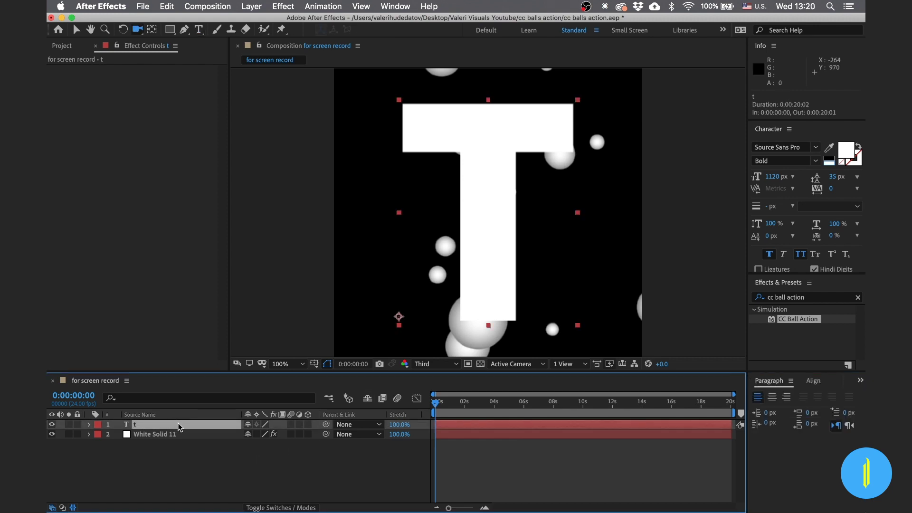
double_click(193, 427)
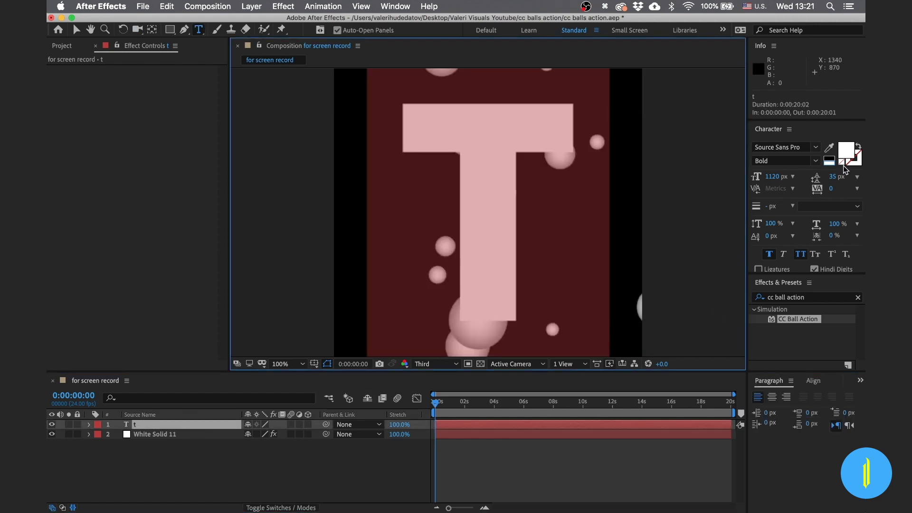
click(846, 151)
text(fff300)
key(Return)
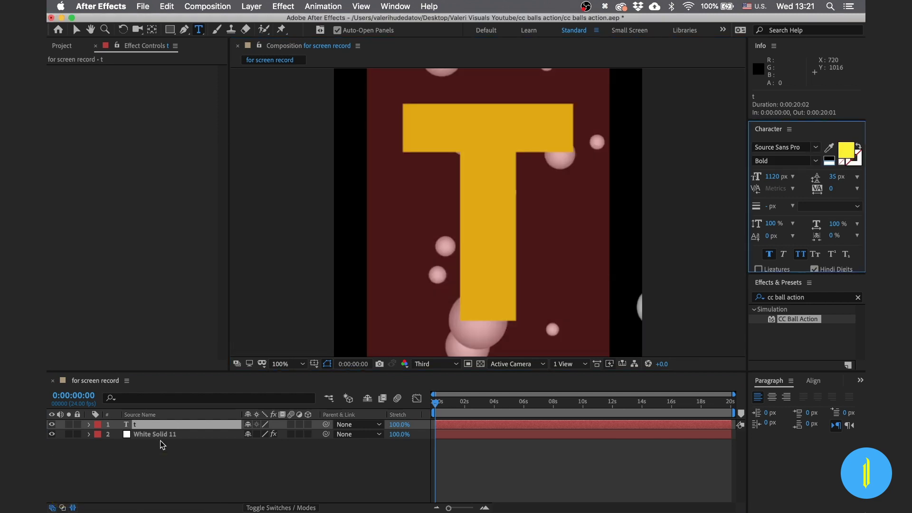
Step: Make the text layer 3D and switch the composition's 3D renderer to CINEMA 4D, keeping the text layer selected
click(174, 427)
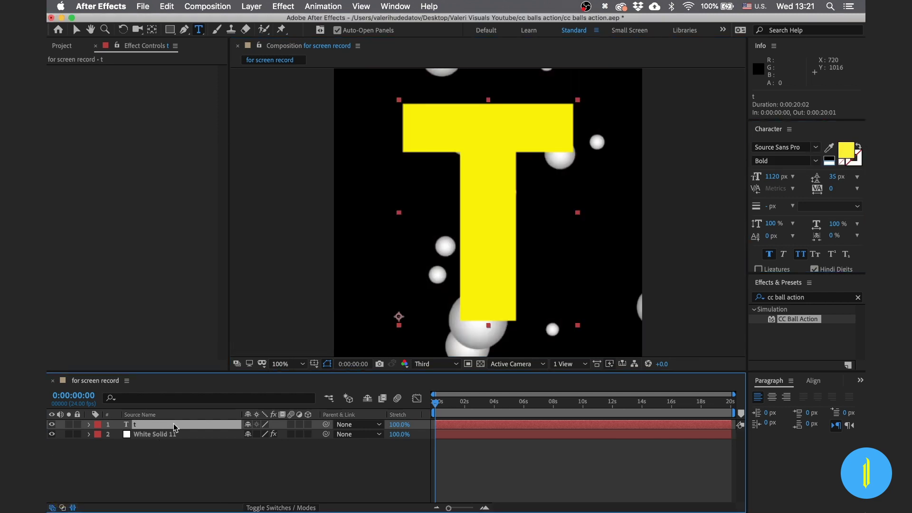
click(309, 425)
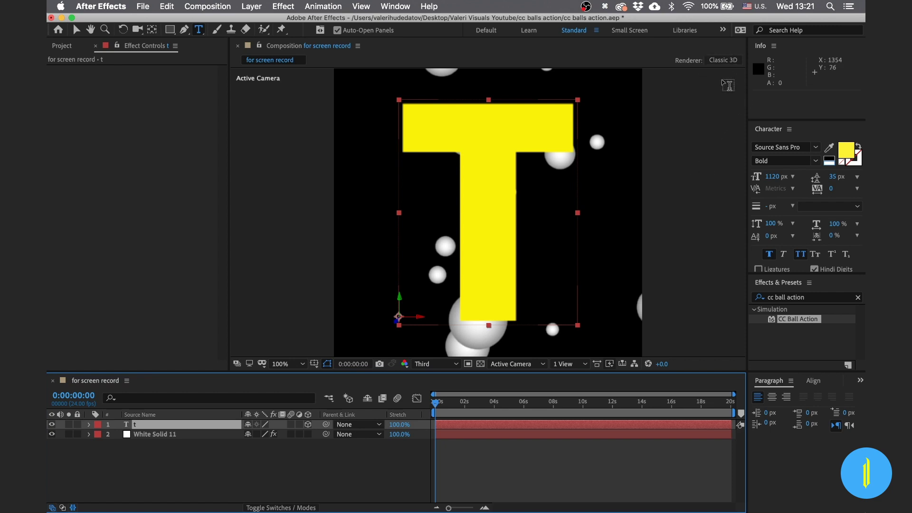
click(723, 60)
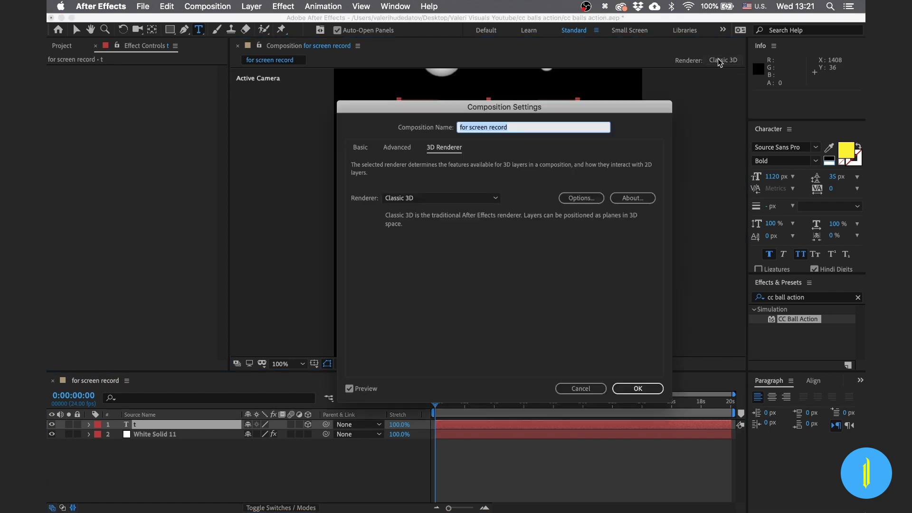
click(431, 197)
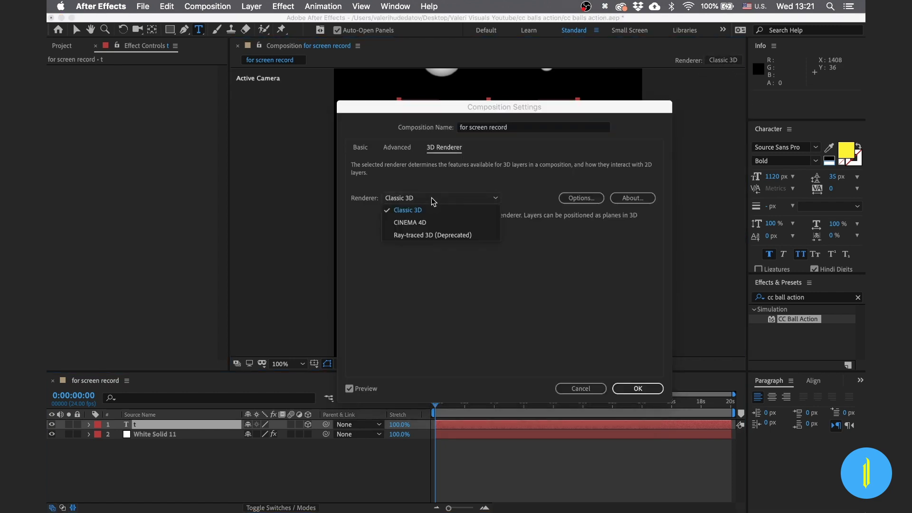
click(409, 223)
click(634, 389)
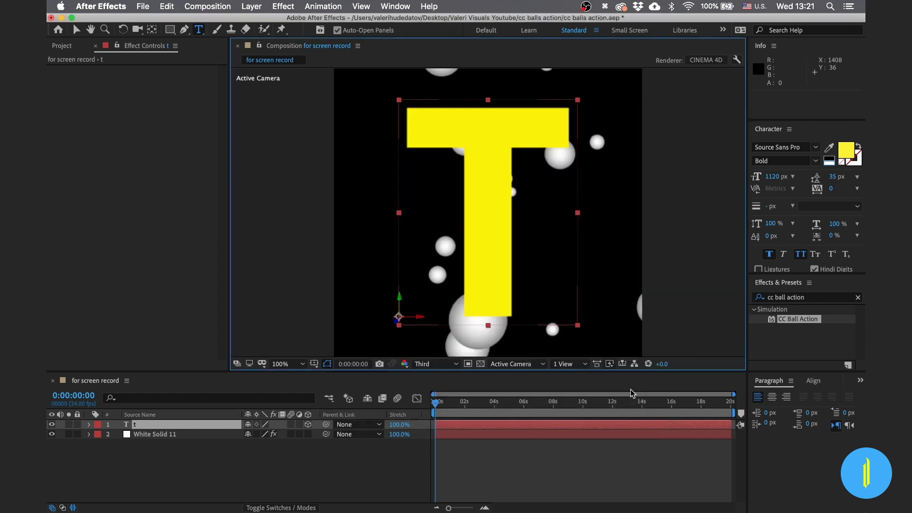
key(v)
click(166, 425)
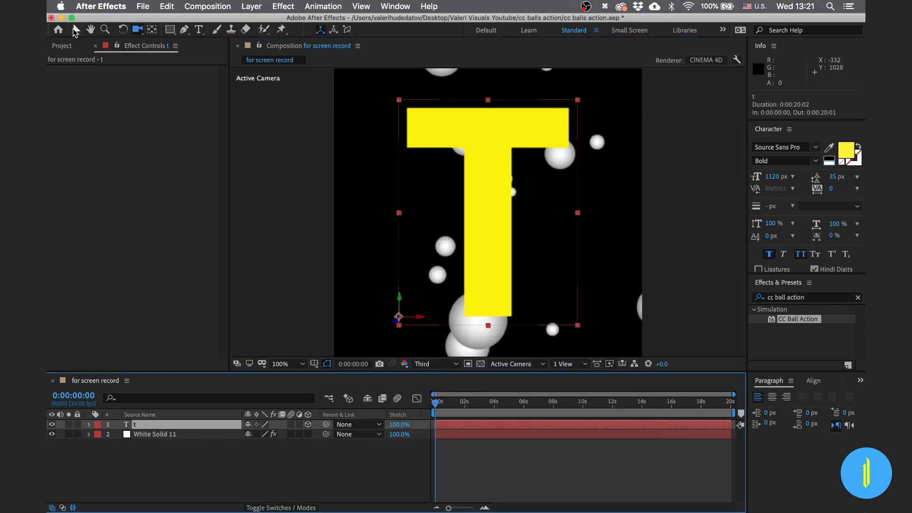
Step: Add a two-node 28mm camera to the composition and orbit it to view the letter T at an angle
click(184, 424)
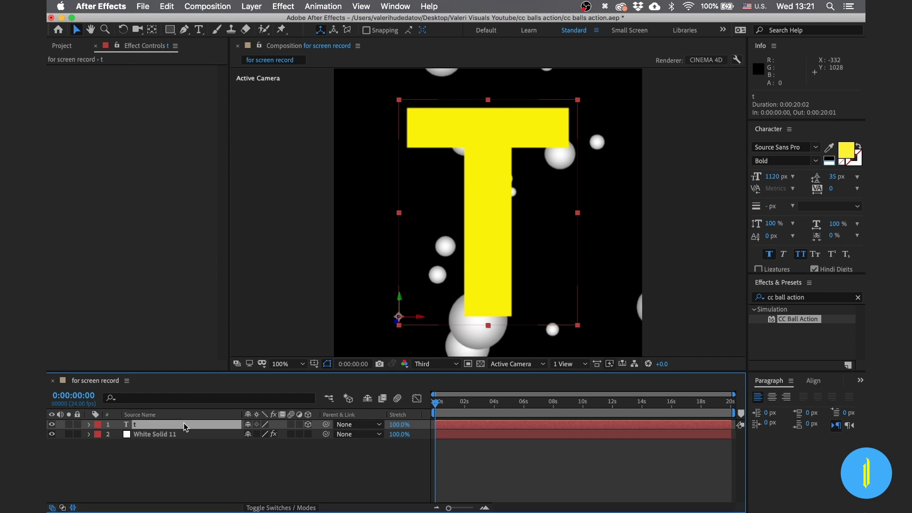
right_click(232, 456)
mouse_move(332, 388)
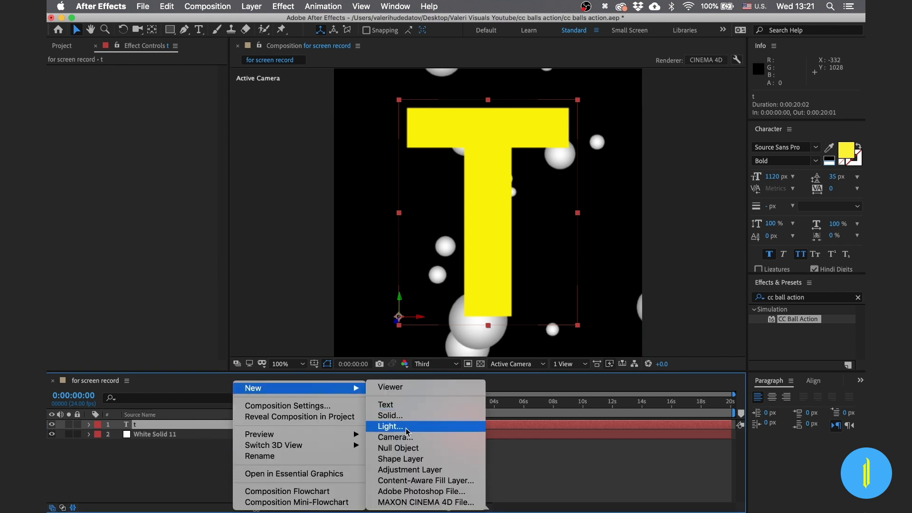
click(392, 437)
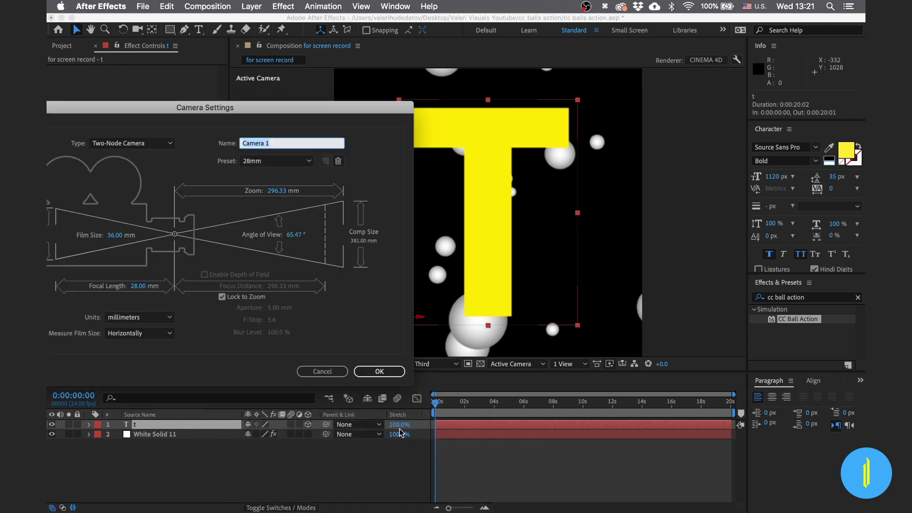
click(380, 371)
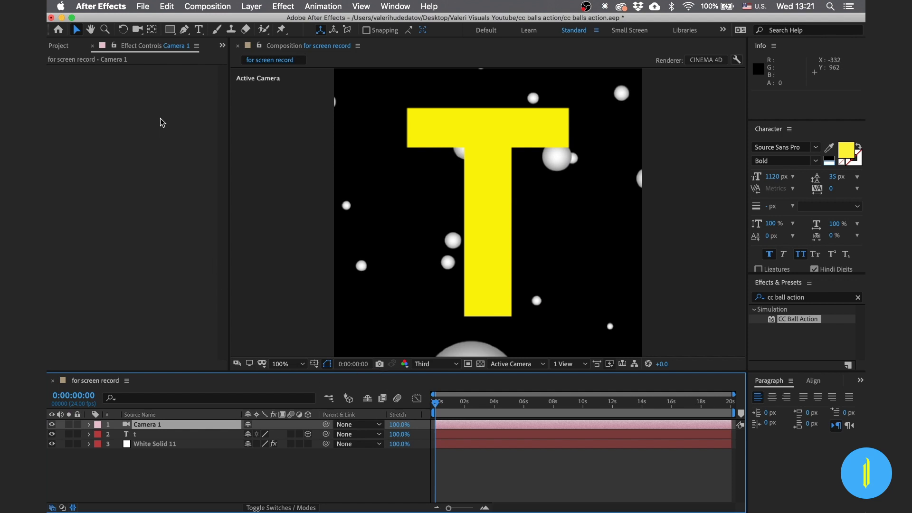
click(137, 29)
drag(493, 181, 427, 221)
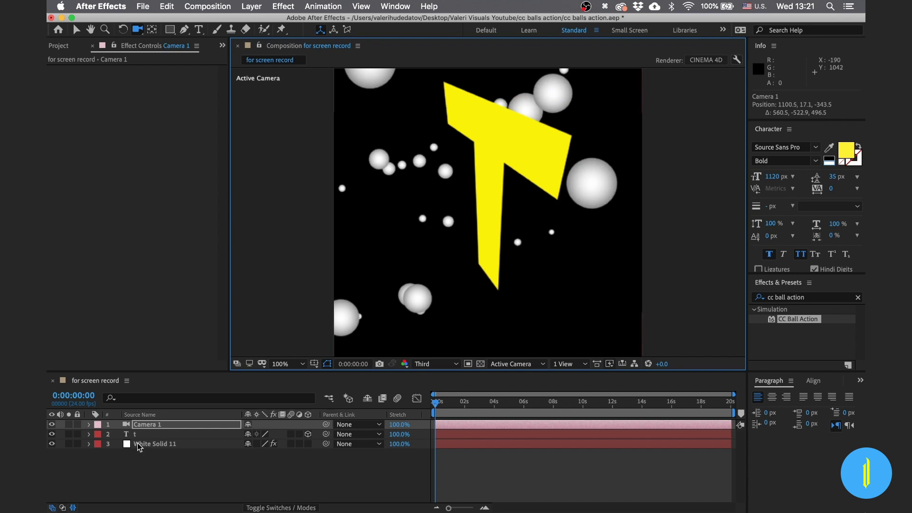
Step: Set the Extrusion Depth in the text layer's Geometry Options to 140
click(166, 435)
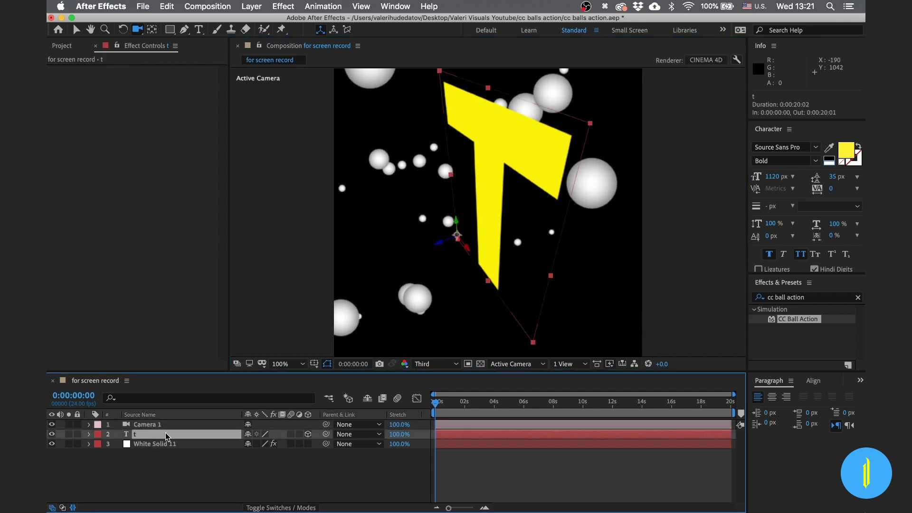
click(89, 435)
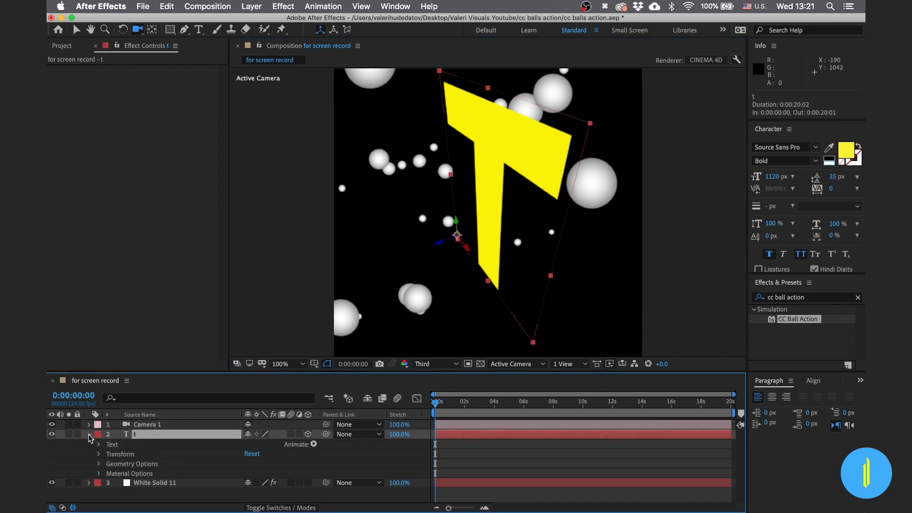
click(105, 464)
click(99, 464)
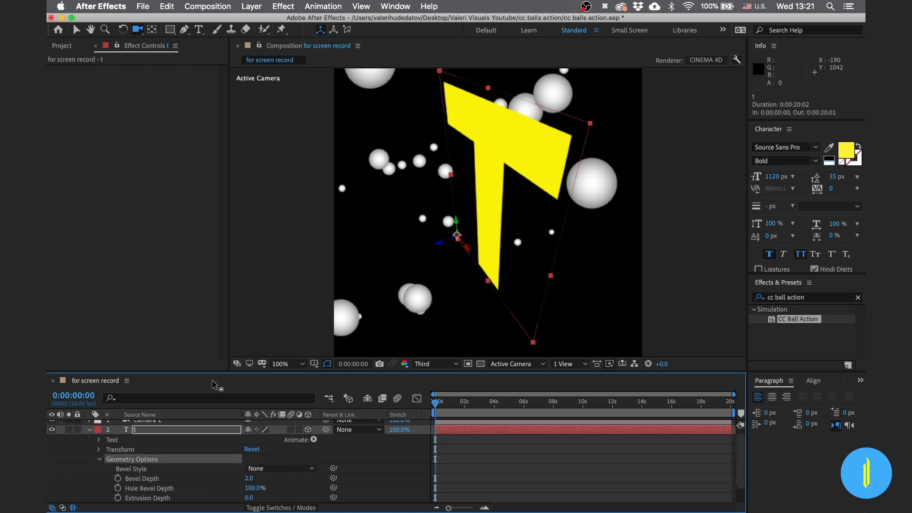
drag(212, 371, 221, 312)
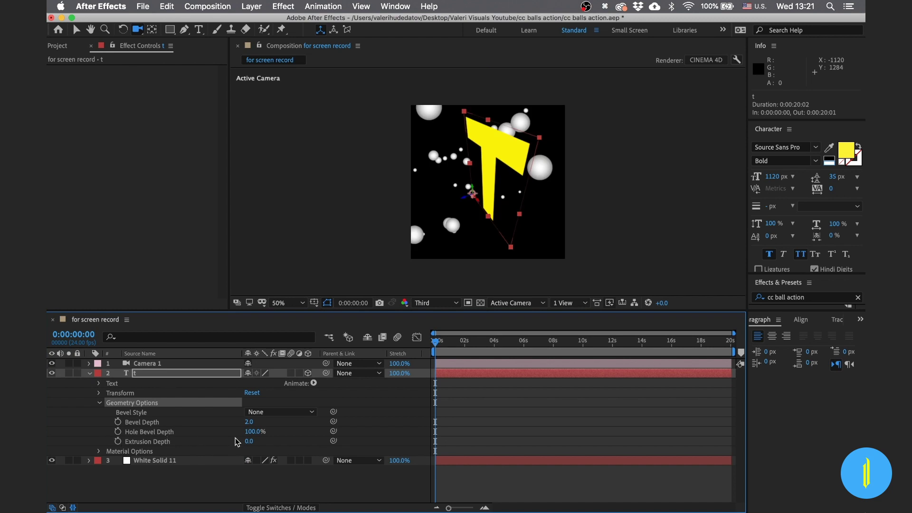
click(211, 441)
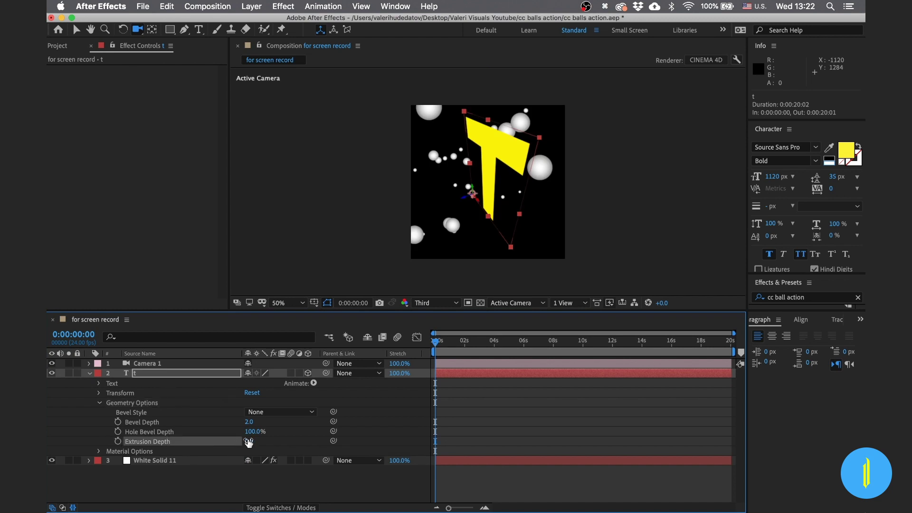
drag(247, 440, 333, 444)
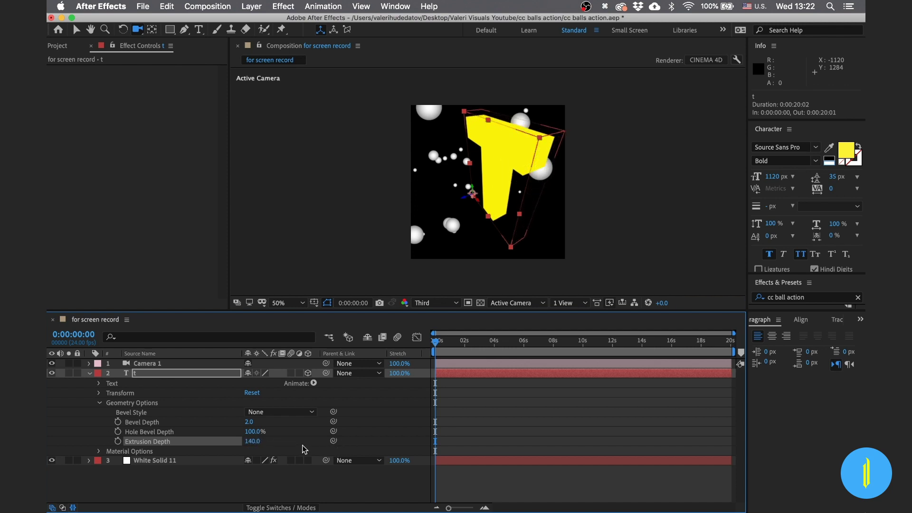
Step: Add a side RGB color animator to the text layer and set the Side Color to blue, hex 0085FF
click(314, 383)
key(Escape)
click(314, 384)
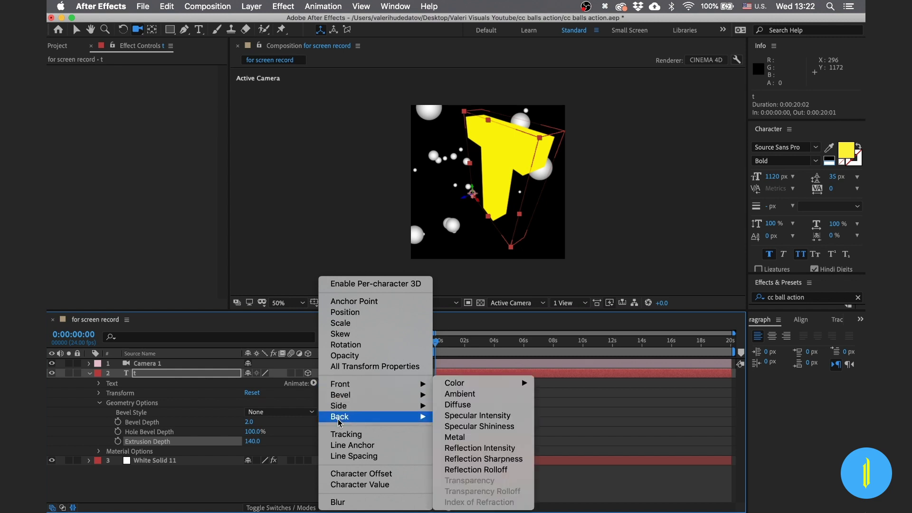
mouse_move(339, 412)
mouse_move(456, 386)
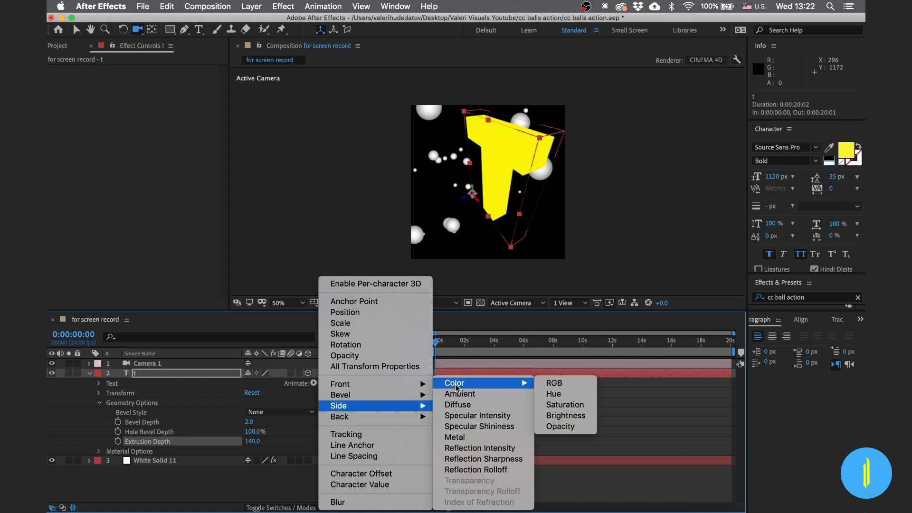
click(560, 385)
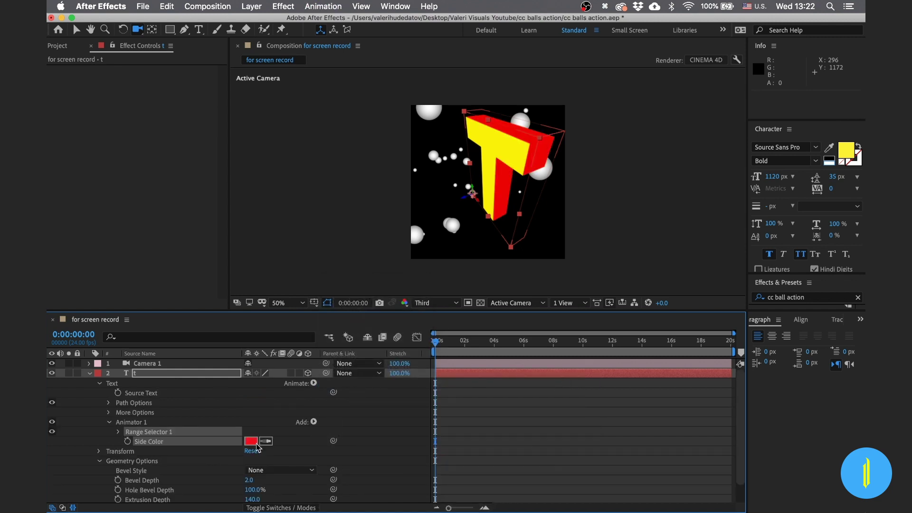
click(251, 441)
click(258, 234)
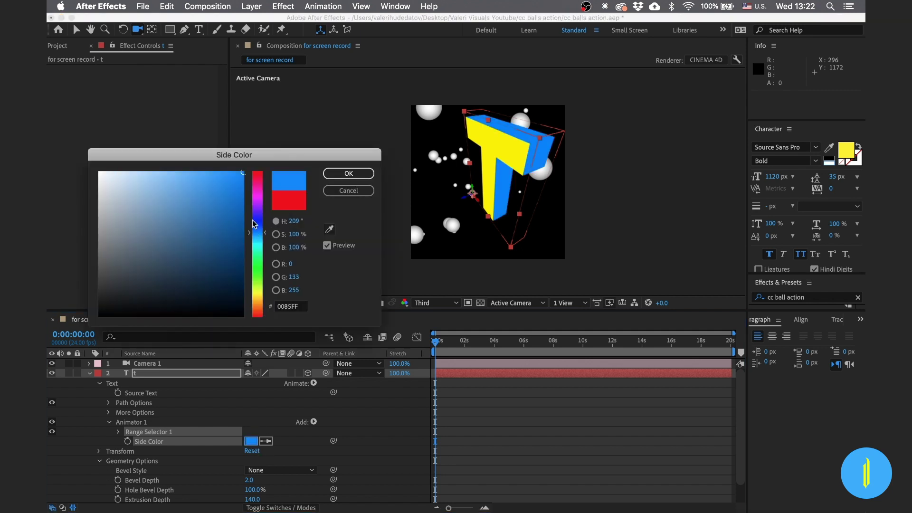
click(328, 173)
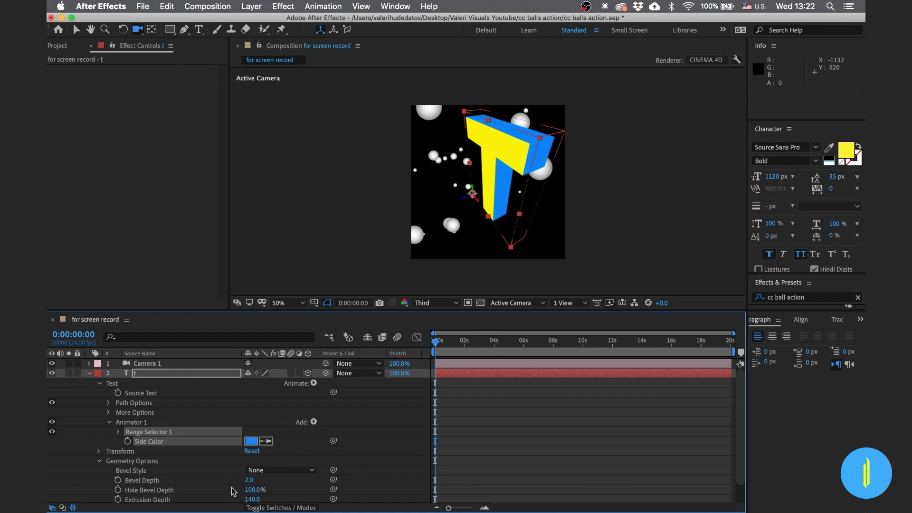
Step: Try an extrusion depth of about 209 on the letter, undo it, and collapse the text layer's properties
drag(252, 499, 285, 490)
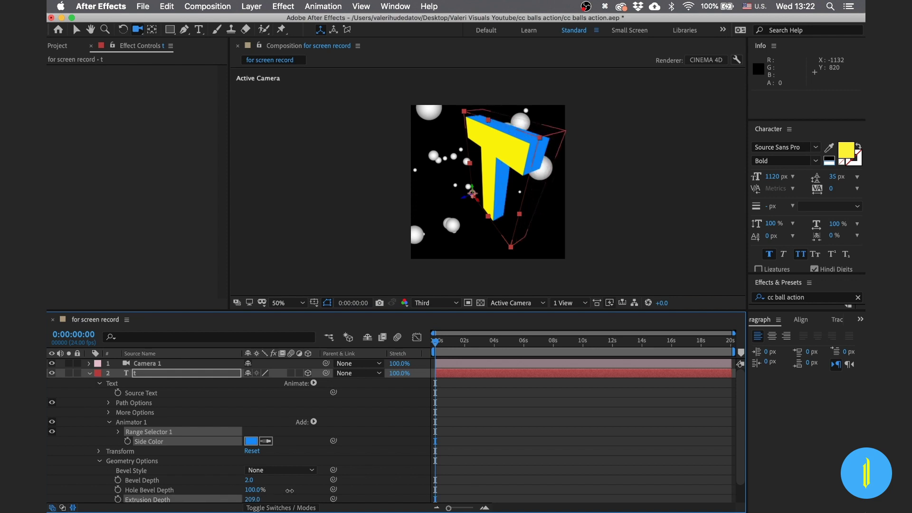
key(super+z)
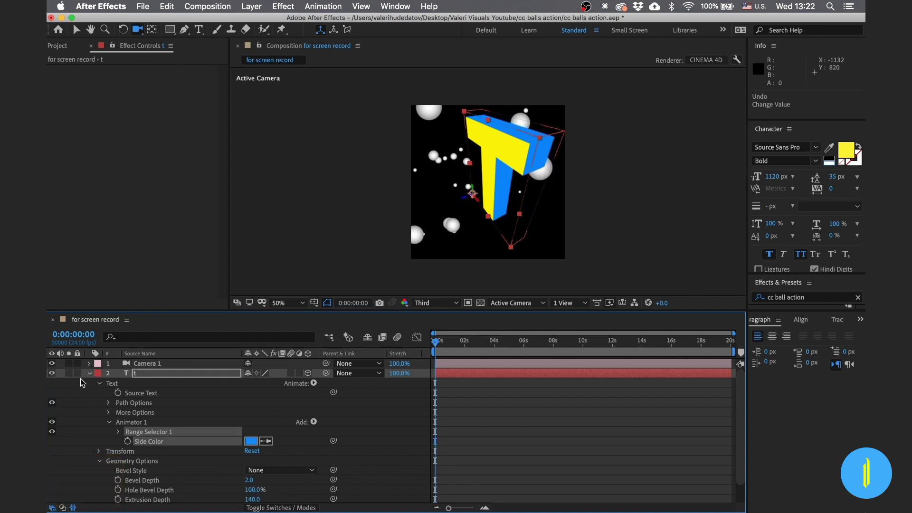
click(92, 374)
Step: Hide Camera 1 and move the text layer below White Solid 11 in the layer stack
click(142, 374)
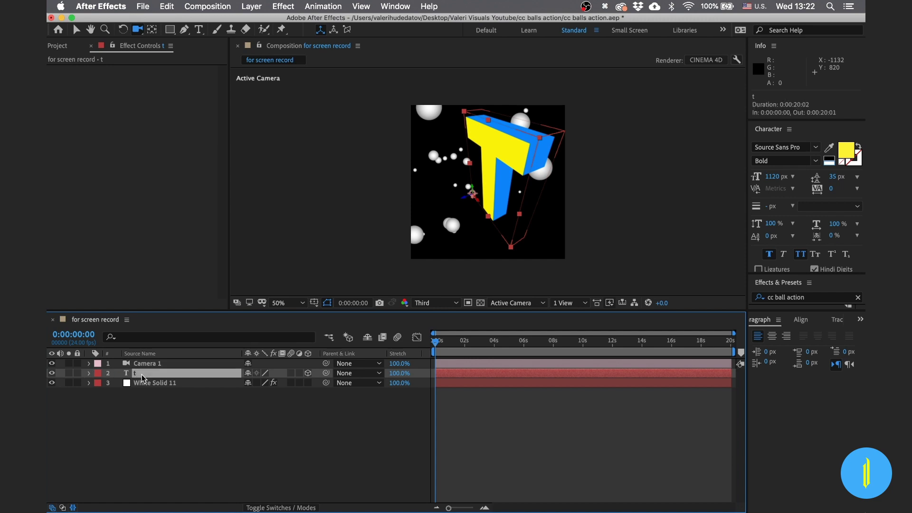
click(147, 363)
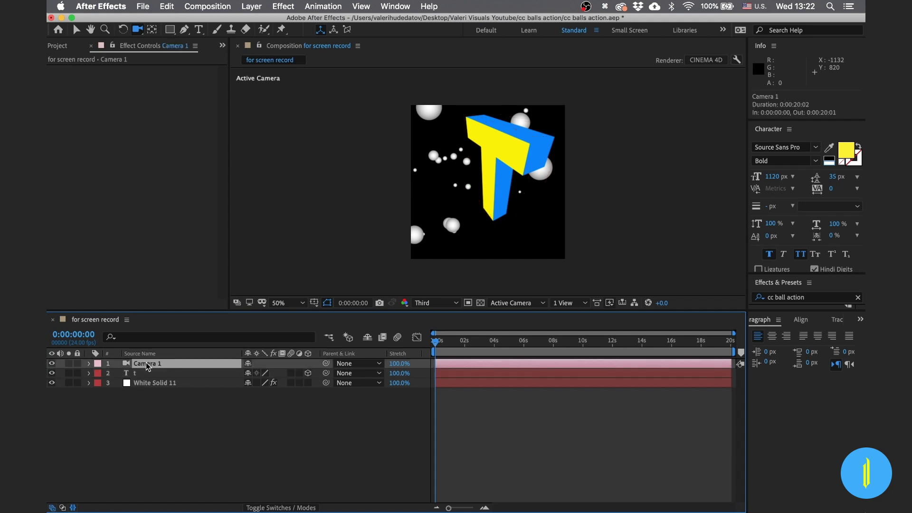
click(52, 364)
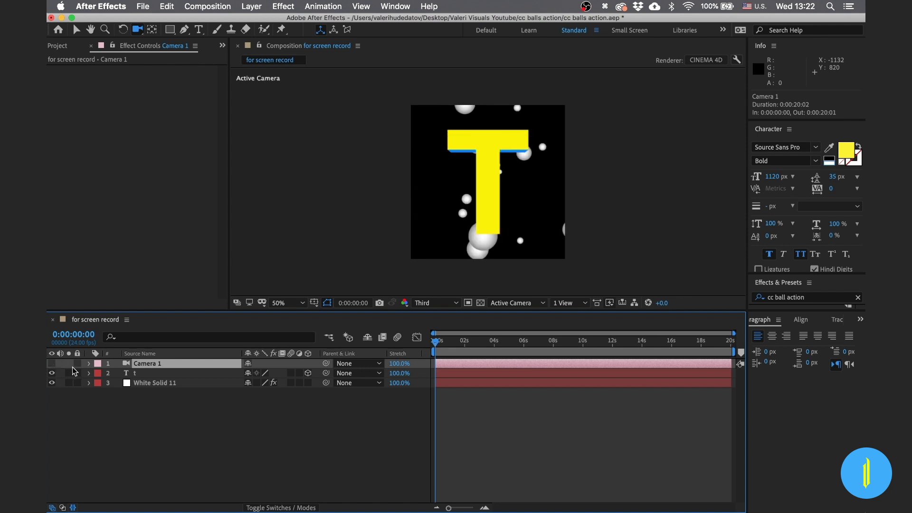
click(139, 372)
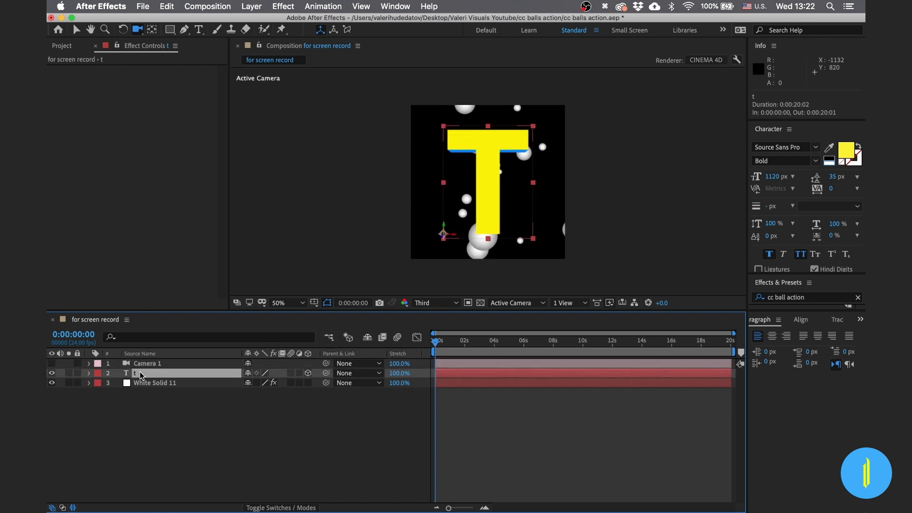
drag(144, 372, 145, 395)
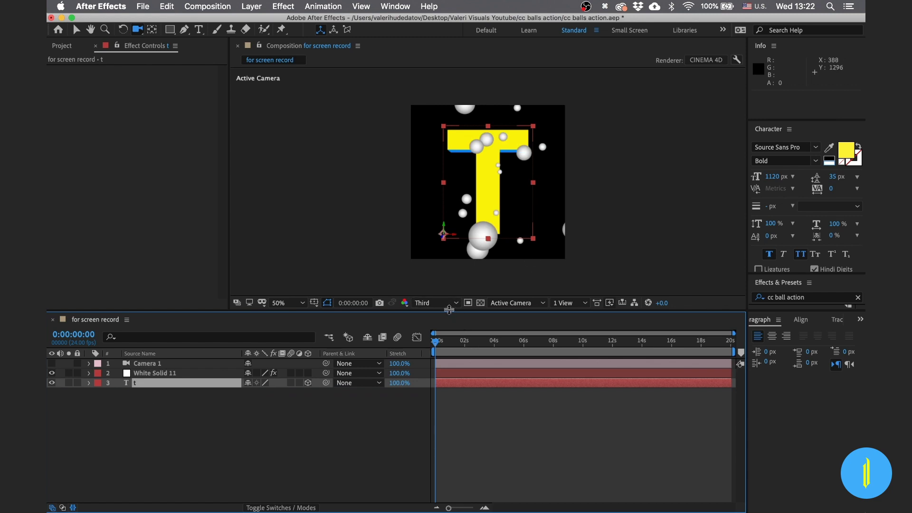
drag(449, 315, 446, 345)
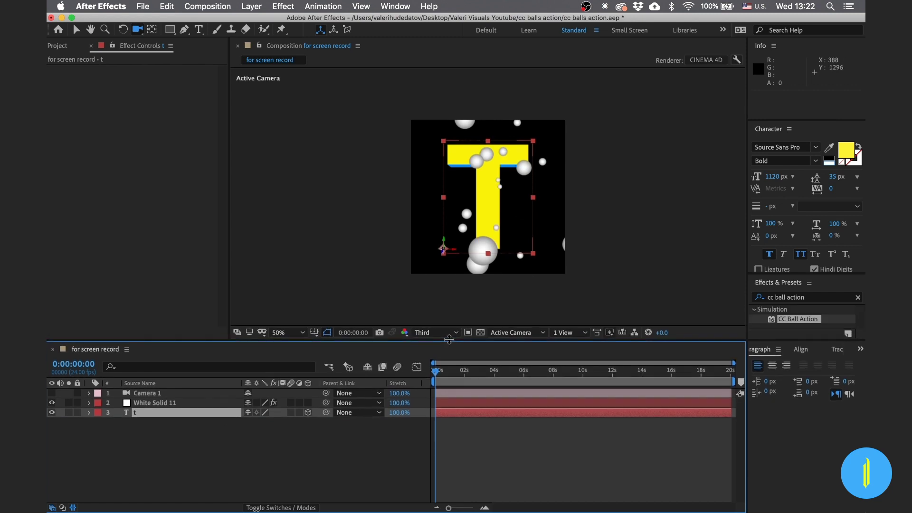
Step: Set the CC Ball Action Ball Size to 92 and Scatter to 896 on White Solid 11
click(170, 403)
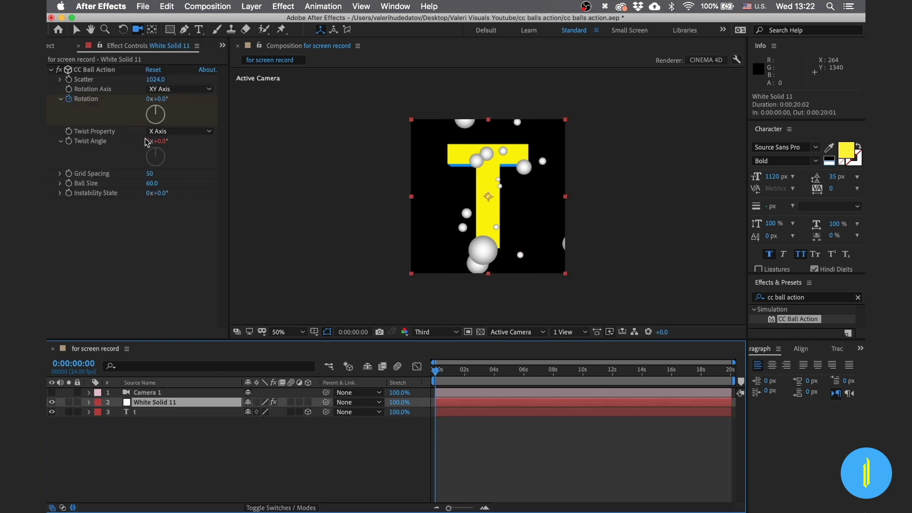
mouse_move(155, 184)
mouse_down()
mouse_move(180, 189)
mouse_move(170, 189)
mouse_up()
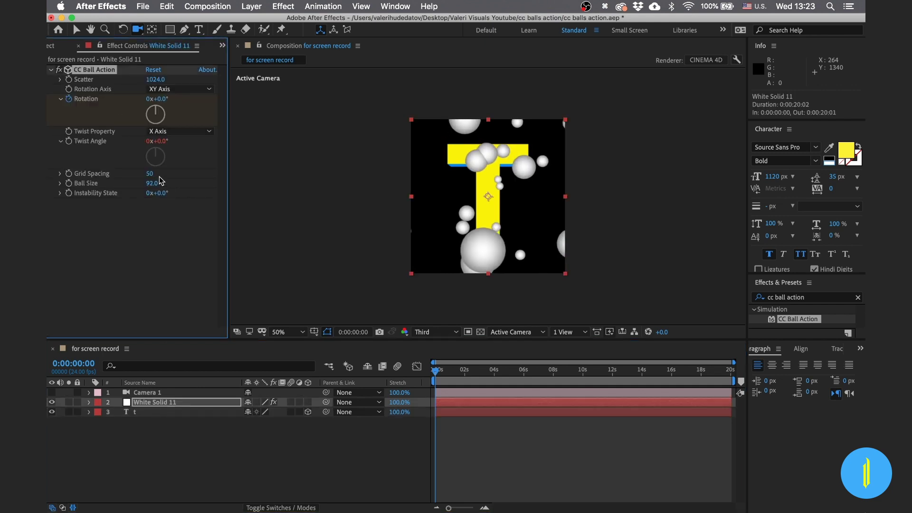
drag(155, 80, 92, 89)
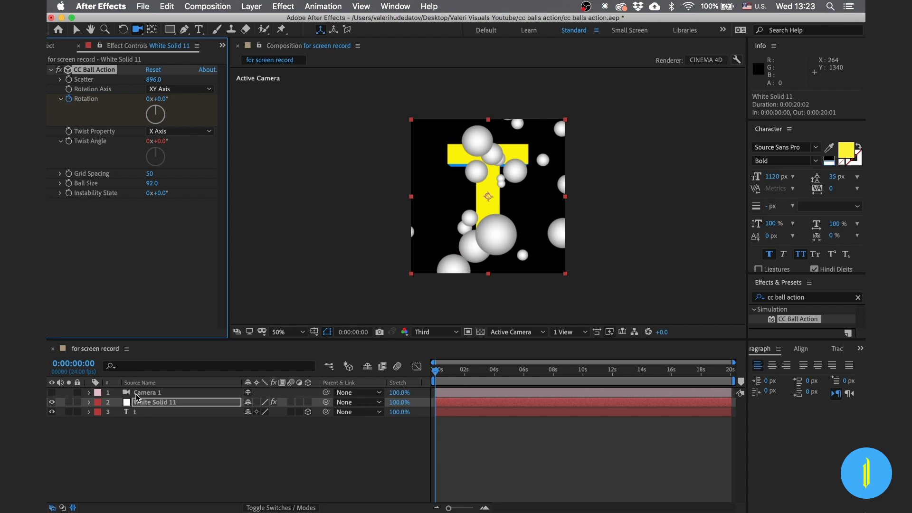
Step: Find the Tritone effect by searching for "triton" and apply it to White Solid 11
click(151, 405)
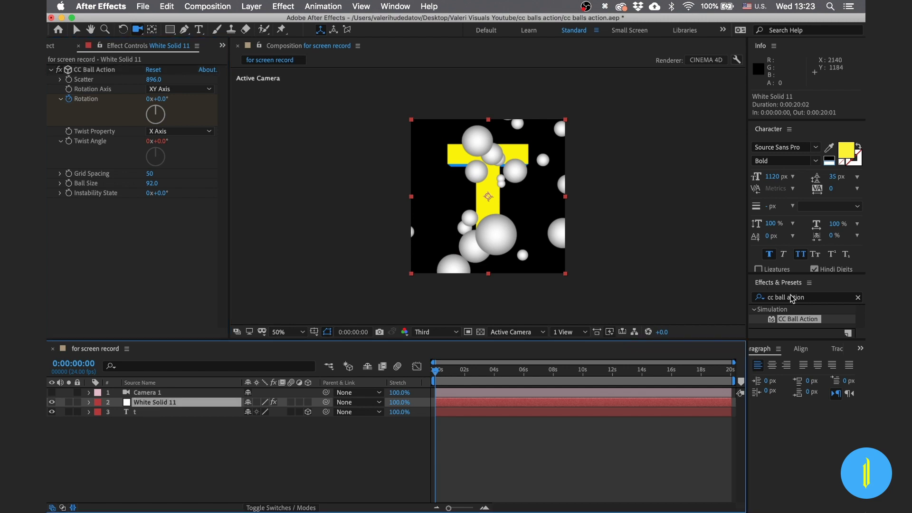
drag(810, 338, 814, 380)
click(820, 300)
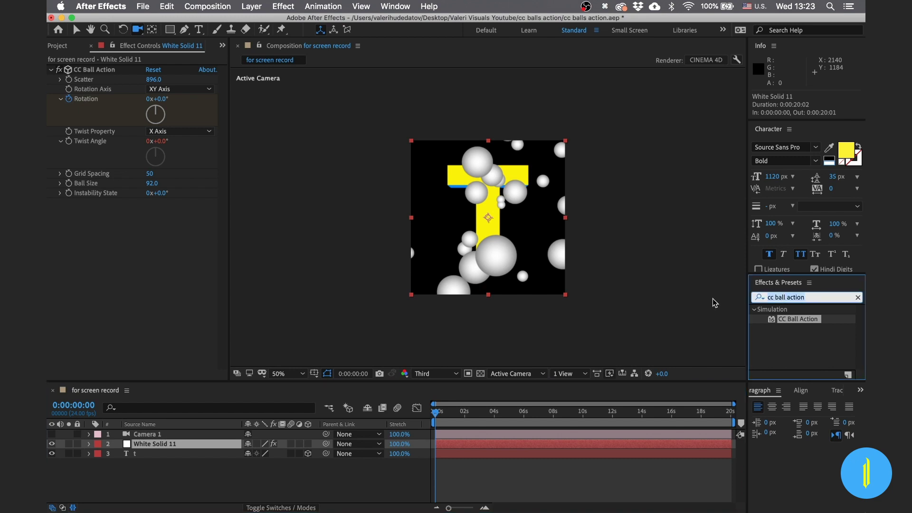
text(triton)
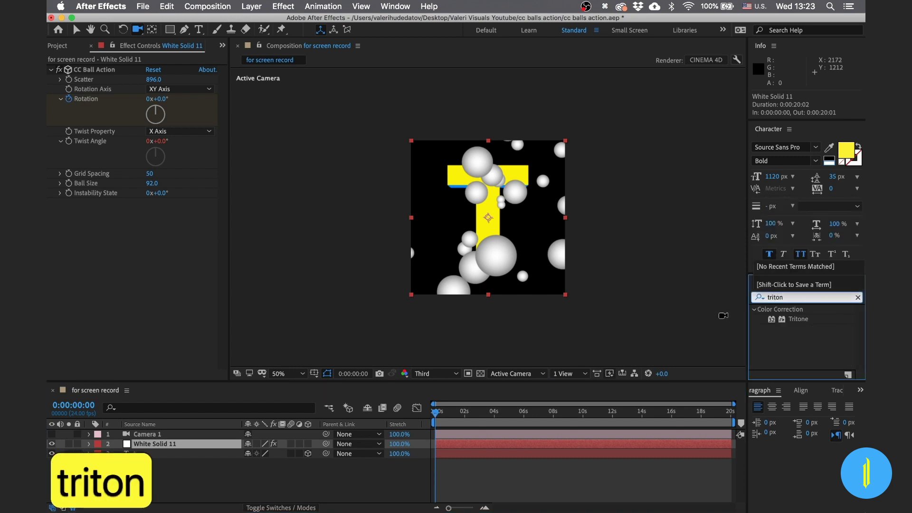
click(801, 319)
drag(797, 322, 212, 445)
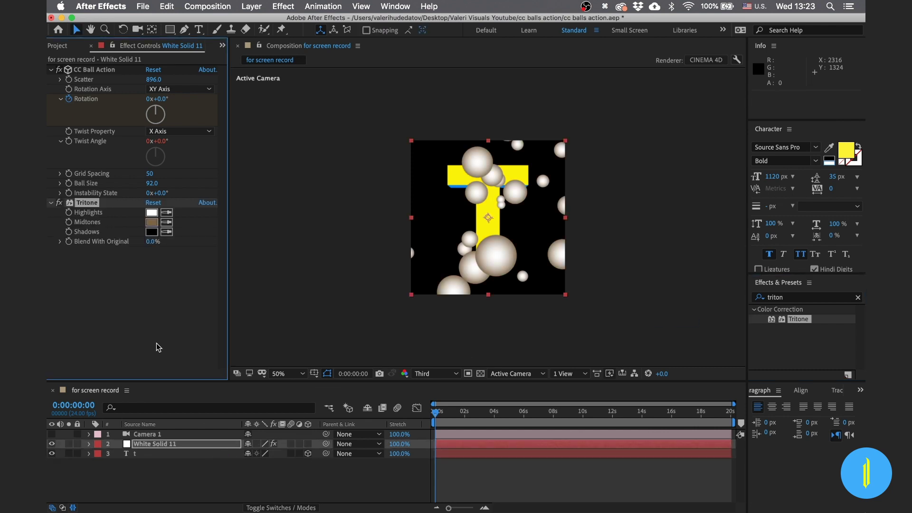
Step: Set the Tritone Midtones of the balls to a bright magenta
click(151, 223)
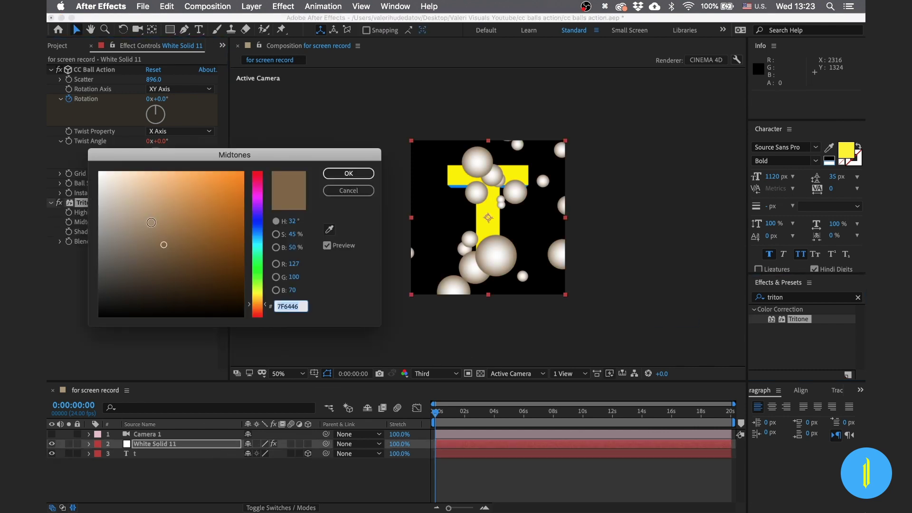
click(257, 197)
drag(227, 183, 236, 172)
click(345, 173)
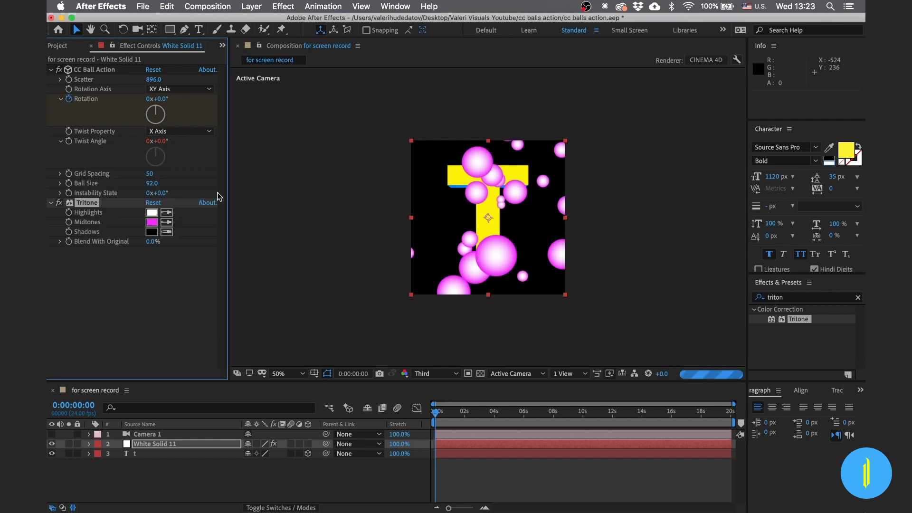
Step: Set the Tritone Highlights of the balls to a saturated blue, 1500FF
click(151, 213)
click(257, 235)
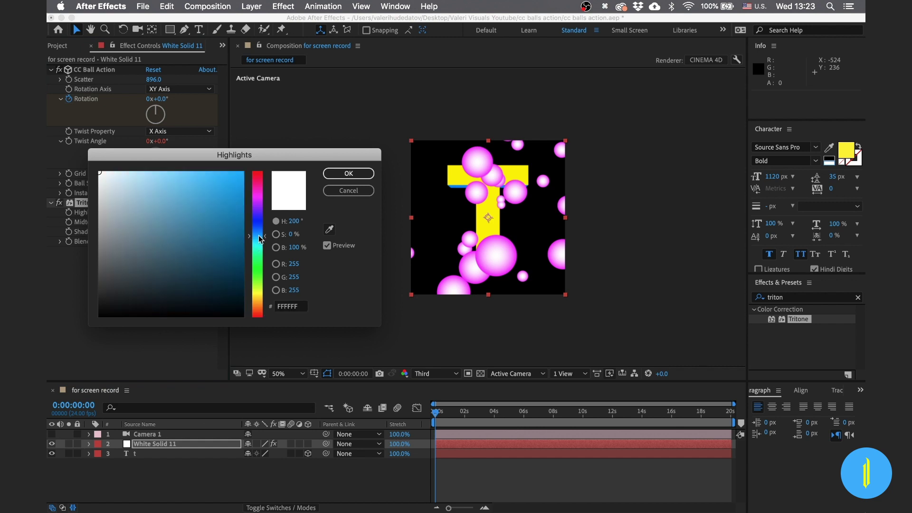
drag(200, 213, 243, 172)
mouse_move(262, 232)
mouse_down()
mouse_move(260, 199)
mouse_move(258, 223)
mouse_up()
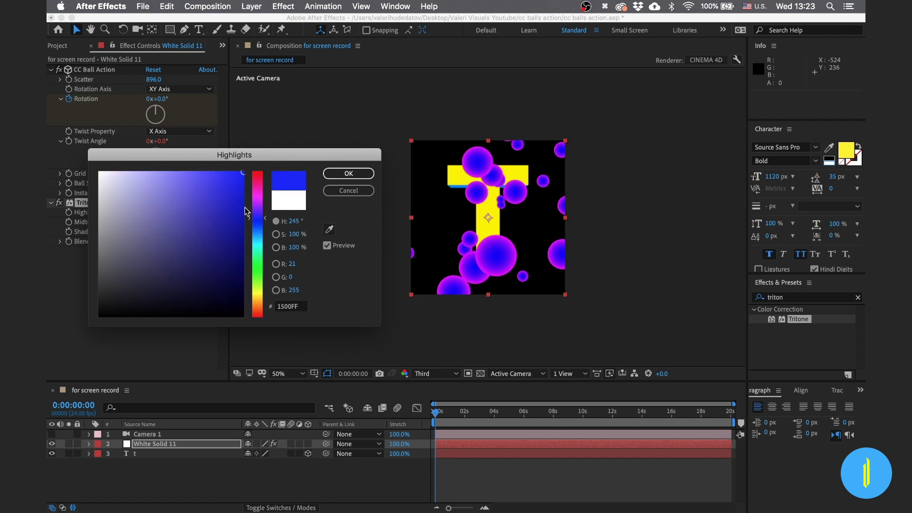
click(340, 174)
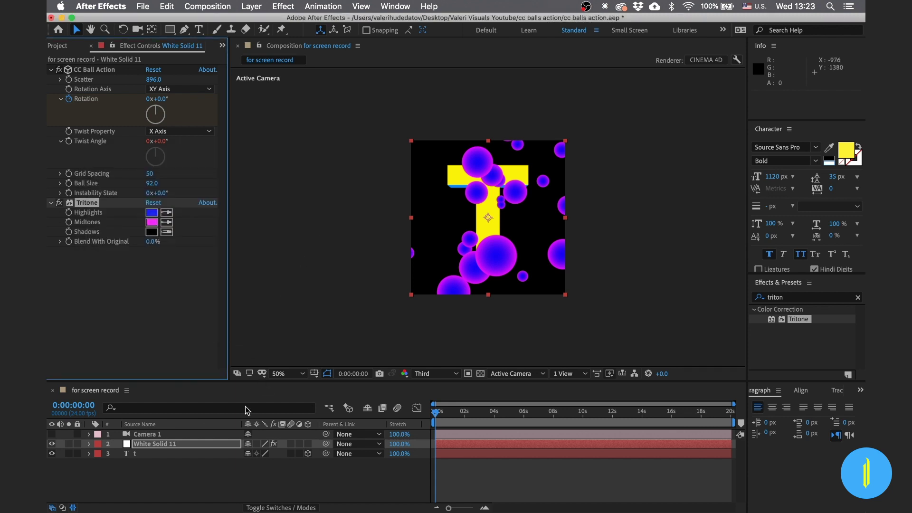
Step: Preview the recoloured ball animation with the whole composition fitted in the viewer
click(163, 447)
key(space)
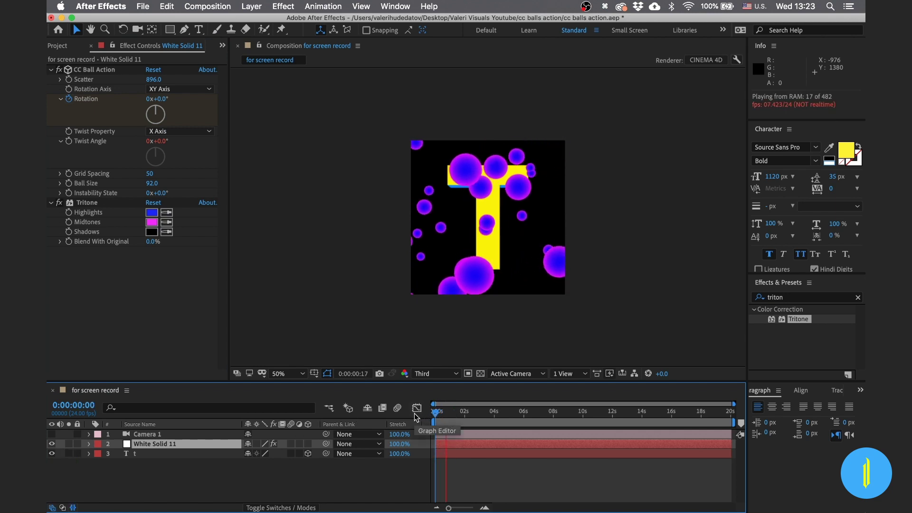
click(287, 373)
click(294, 175)
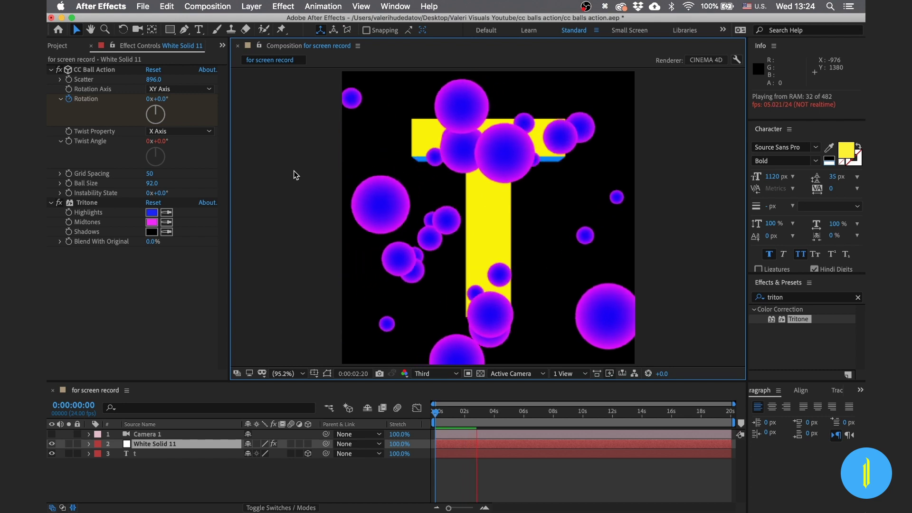
key(space)
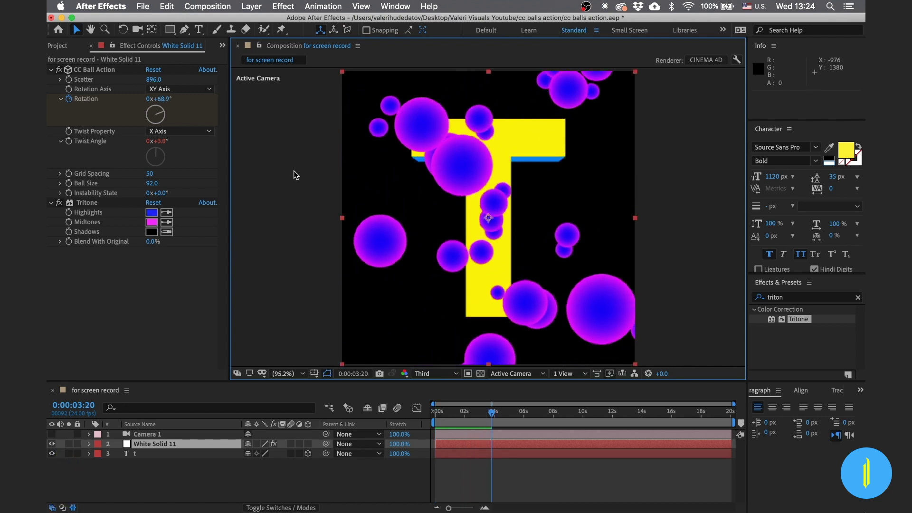
Step: Find the Perspective Drop Shadow effect by searching for "drop sh" and apply it to White Solid 11
click(795, 297)
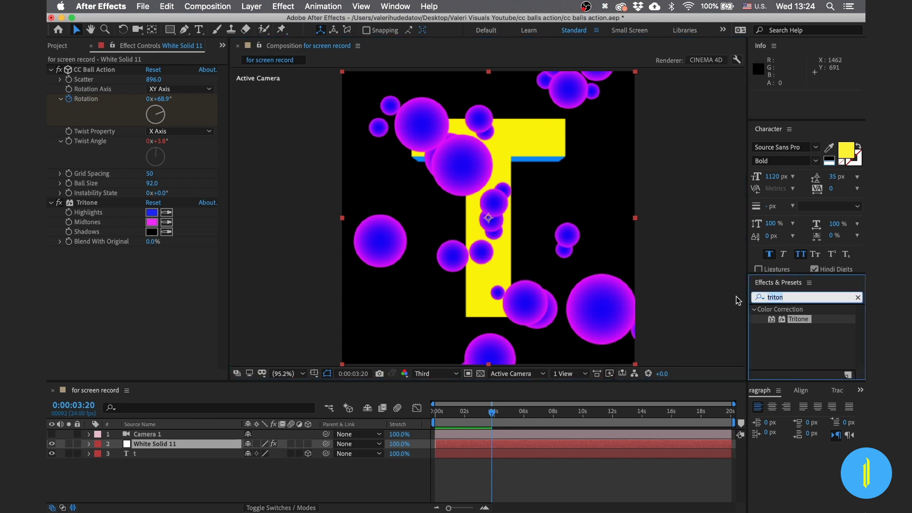
text(drop)
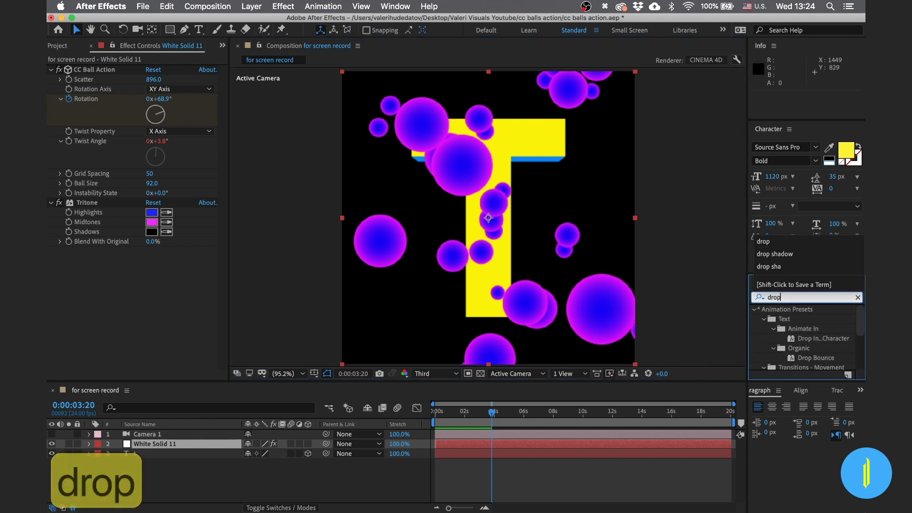
text( sh)
click(803, 340)
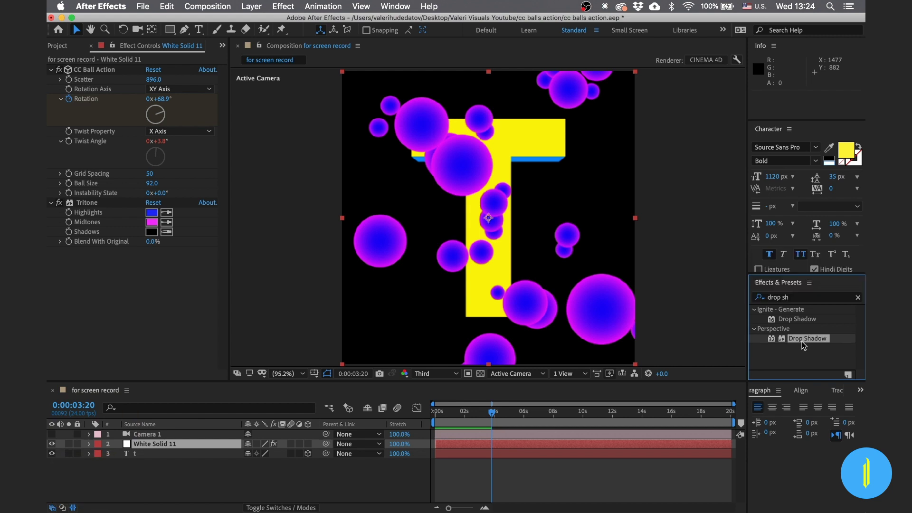
drag(805, 340, 149, 443)
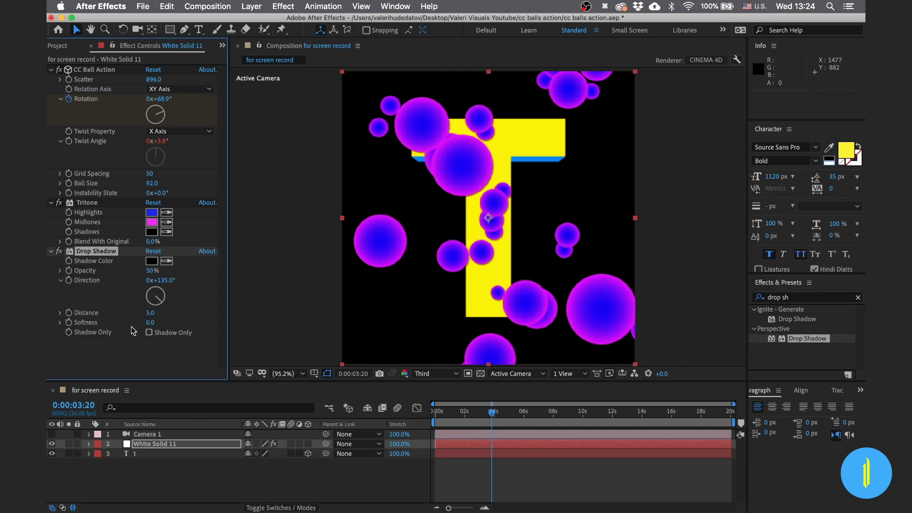
Step: Set the Drop Shadow Softness to 80 and Opacity to 70% on White Solid 11
scroll(495, 148, up, 3)
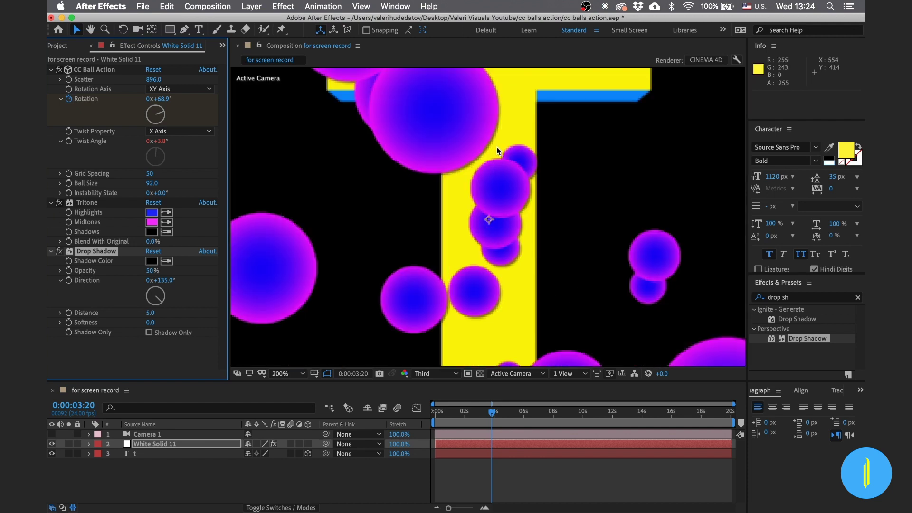
key(space)
drag(151, 270, 233, 271)
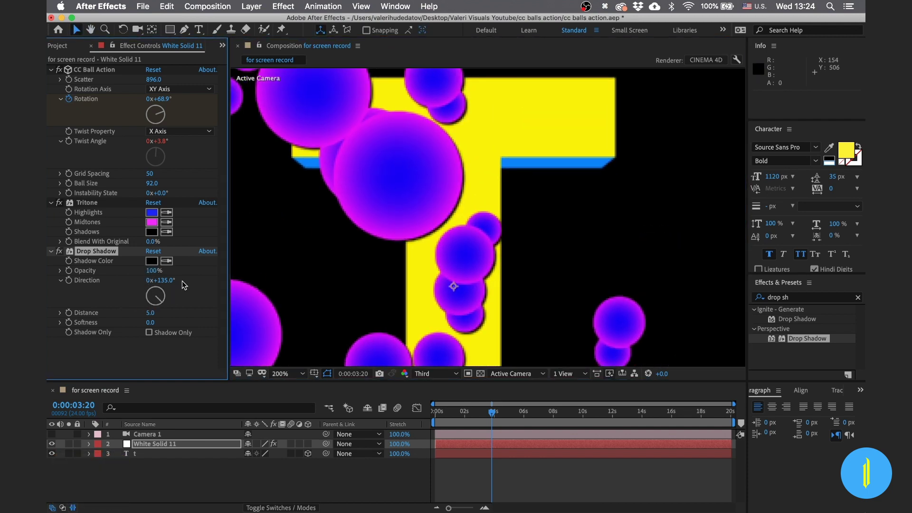
drag(154, 324, 195, 324)
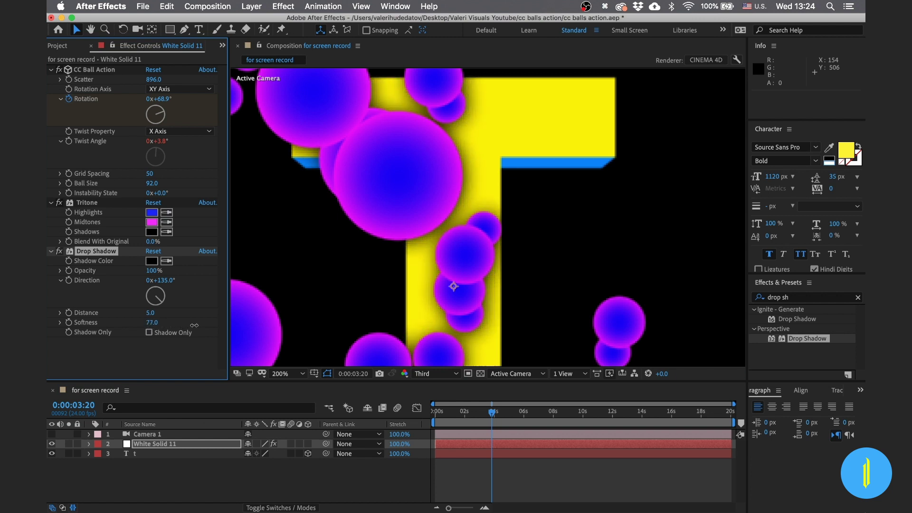
click(152, 324)
text(80)
key(Return)
click(151, 270)
text(70)
key(Return)
key(comma)
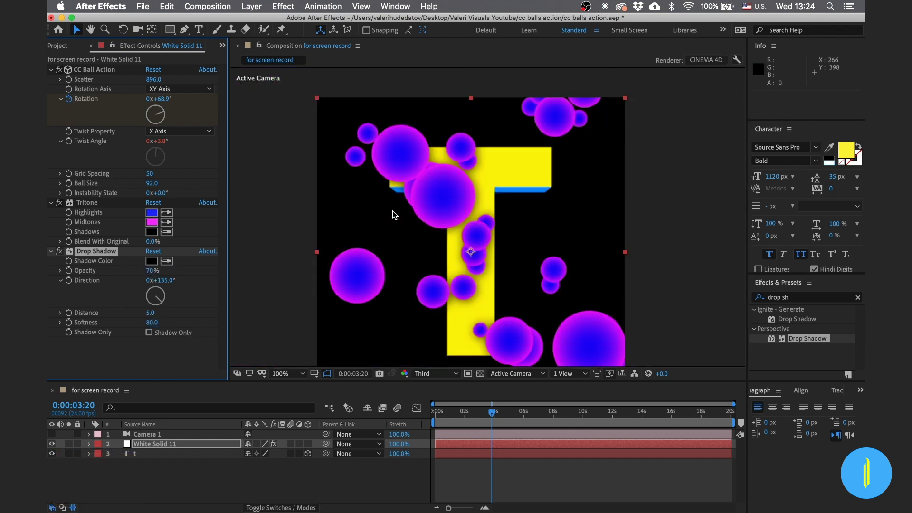
Step: Preview the shadowed balls from the start of the composition, and move the playhead to 0:00:00:12
key(Home)
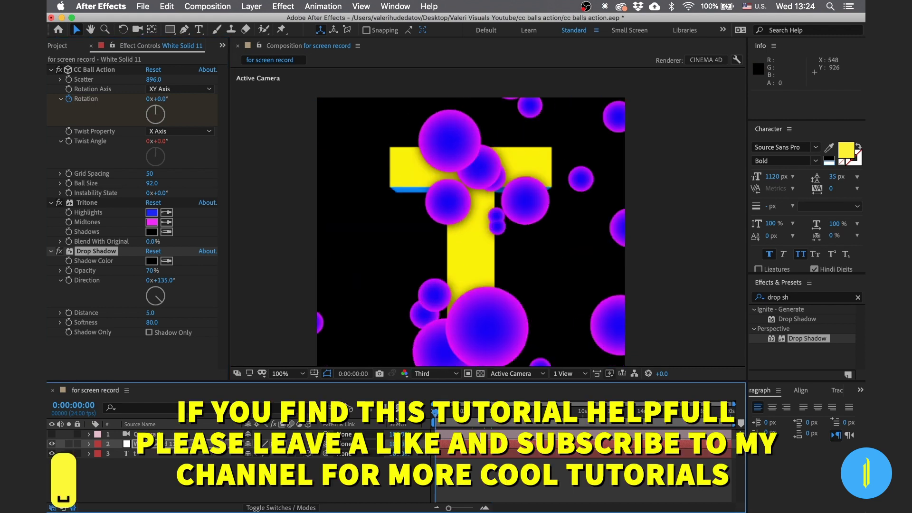
key(space)
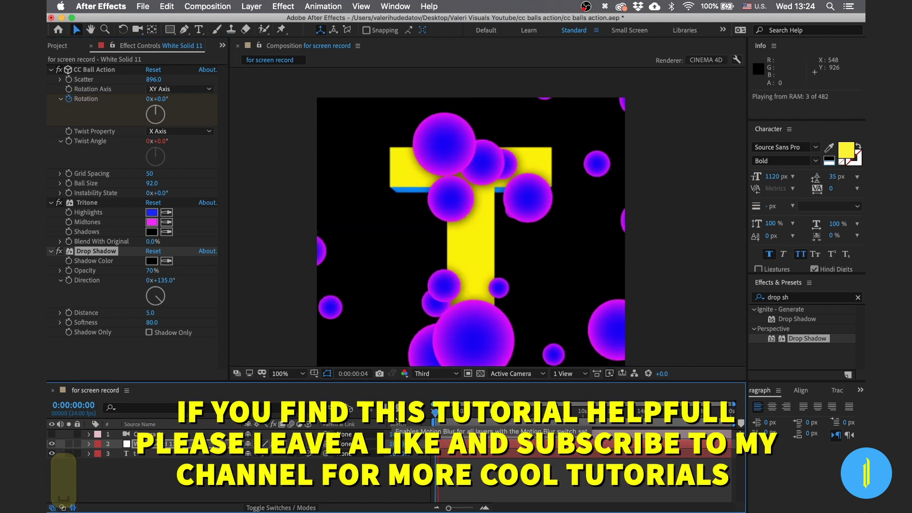
click(287, 373)
click(286, 171)
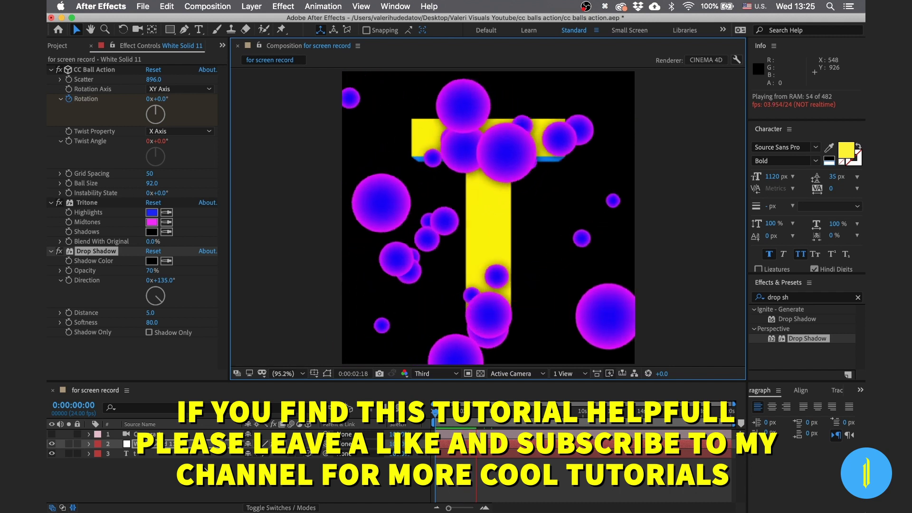
key(space)
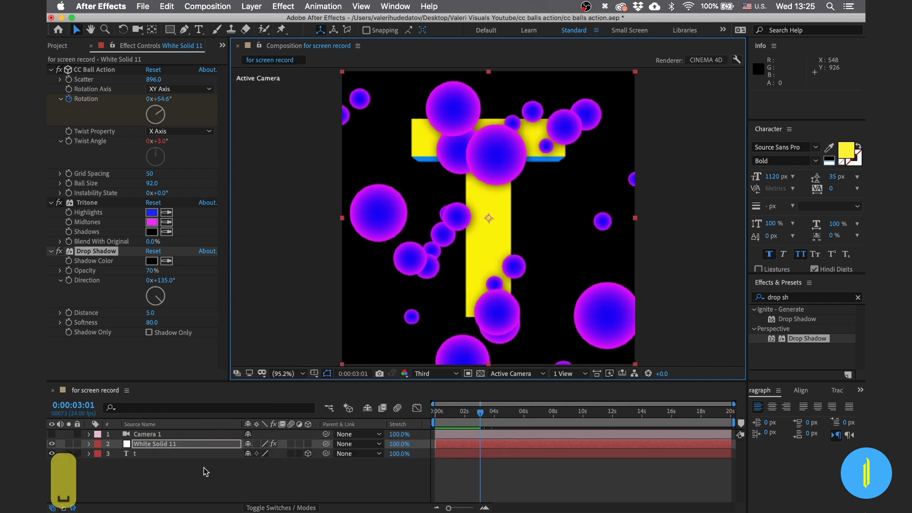
drag(478, 415, 434, 418)
drag(442, 421, 443, 422)
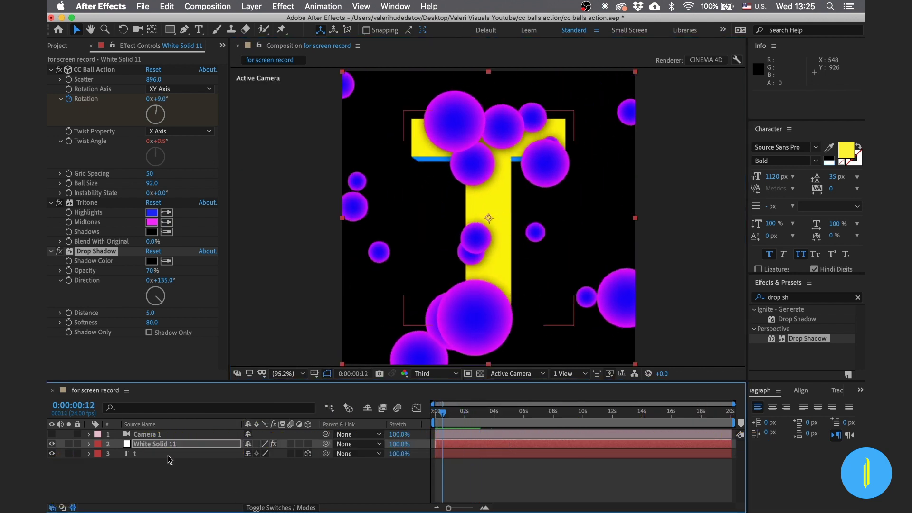
Step: Duplicate White Solid 11 and place the copy below the text layer t
click(153, 442)
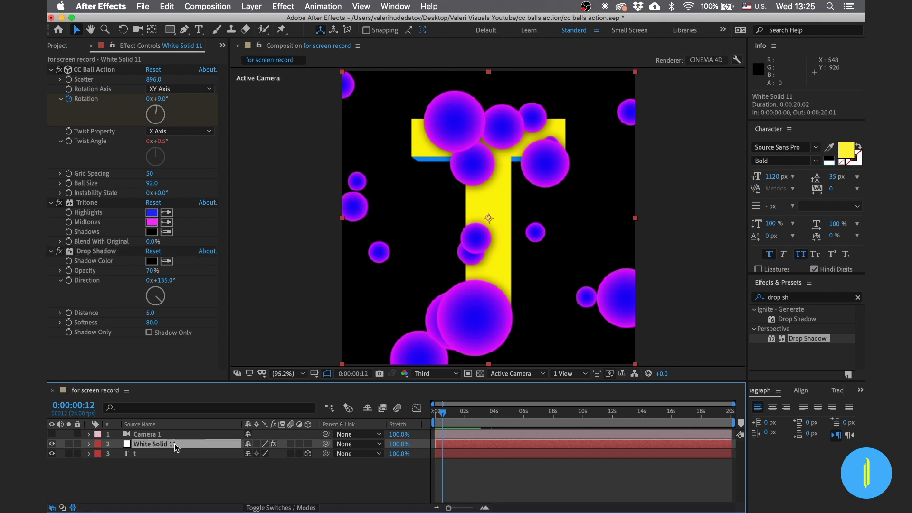
key(super+d)
drag(158, 454, 156, 475)
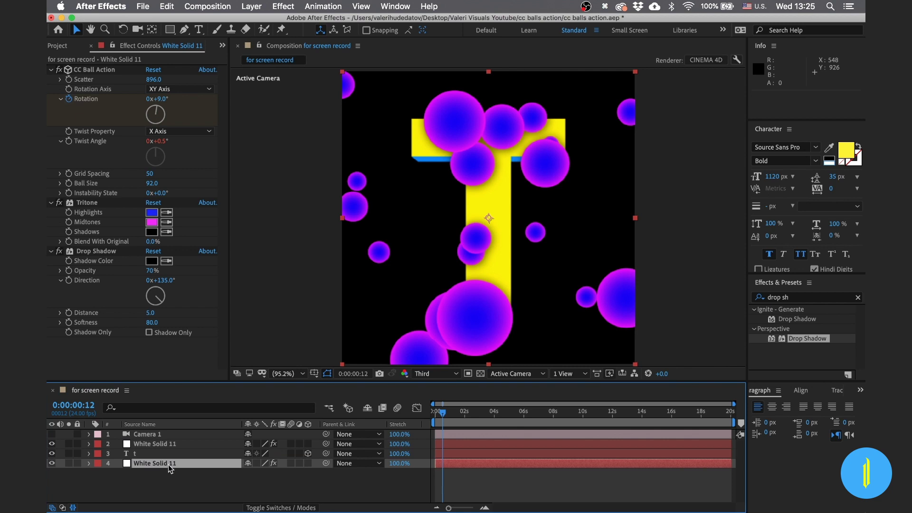
Step: Time-reverse the White Solid 11 copy beneath the text layer
right_click(190, 464)
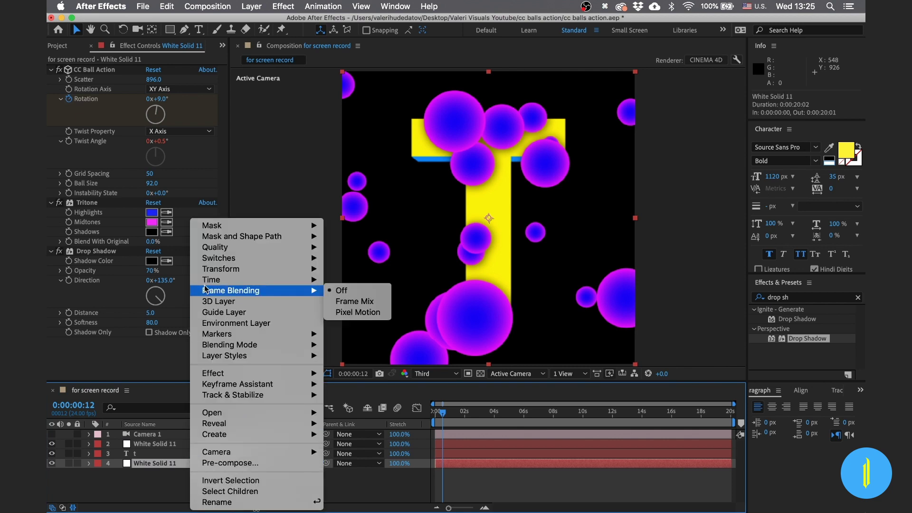
mouse_move(216, 284)
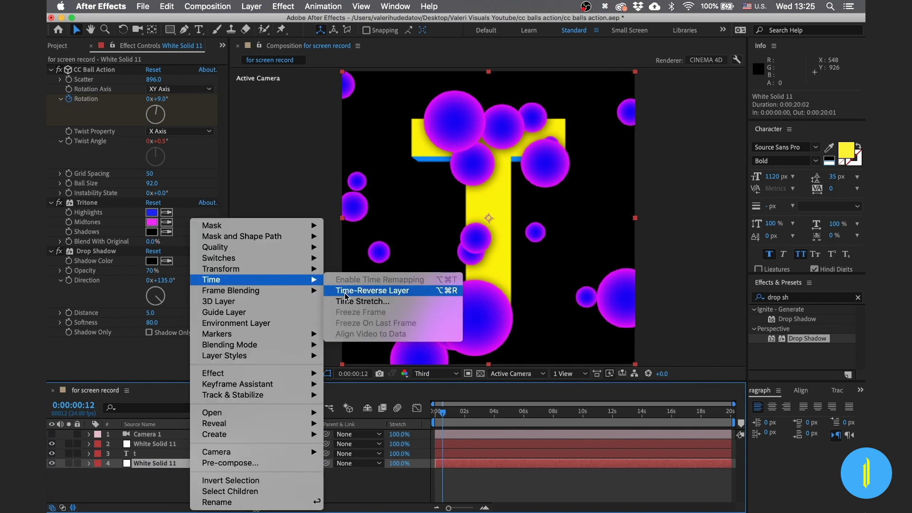
click(364, 291)
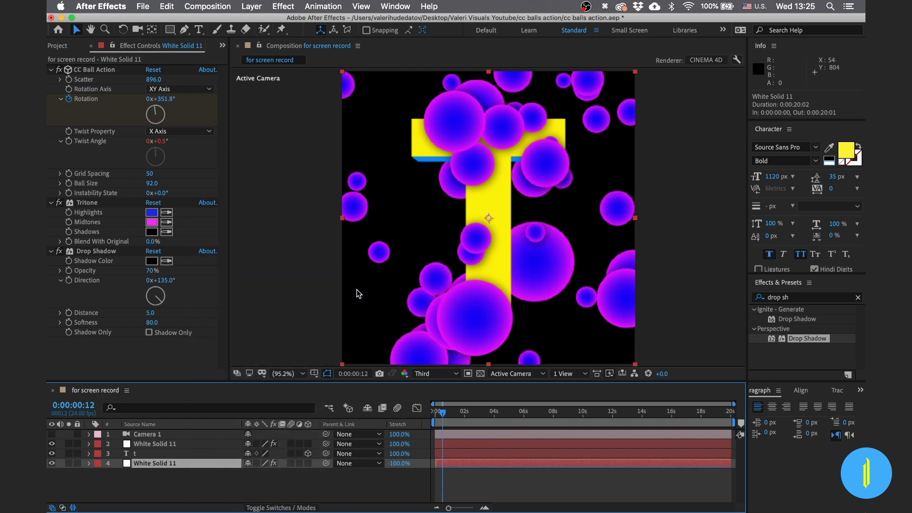
Step: Set the CC Ball Action Scatter to 1024, Grid Spacing to 42 and Ball Size to 65 on the lower White Solid 11
drag(160, 80, 327, 82)
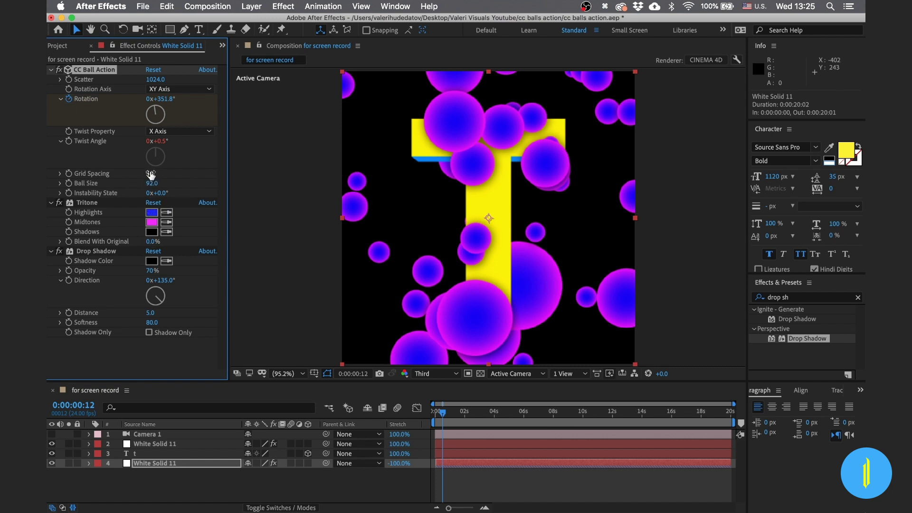
drag(150, 173, 137, 187)
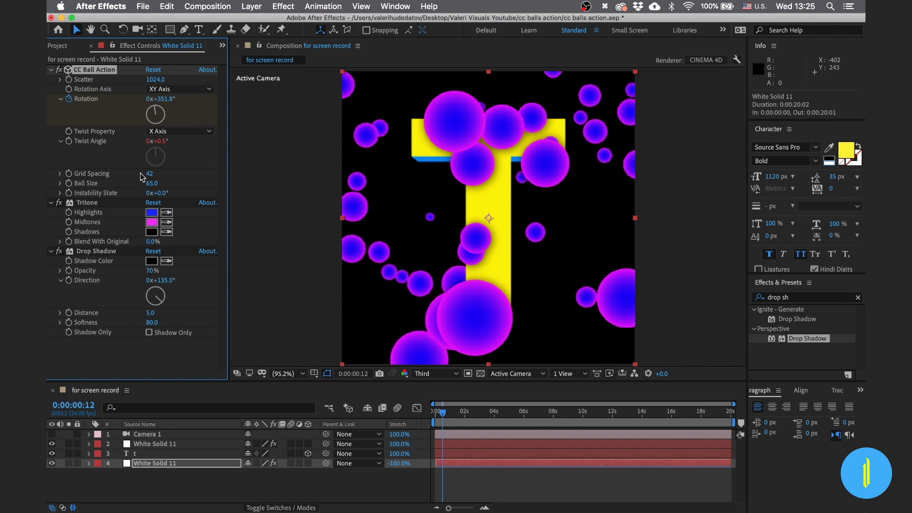
Step: Darken the lower White Solid 11's Tritone colours, using a deep purple for Midtones and dark blue 0E00AE for Highlights
click(152, 221)
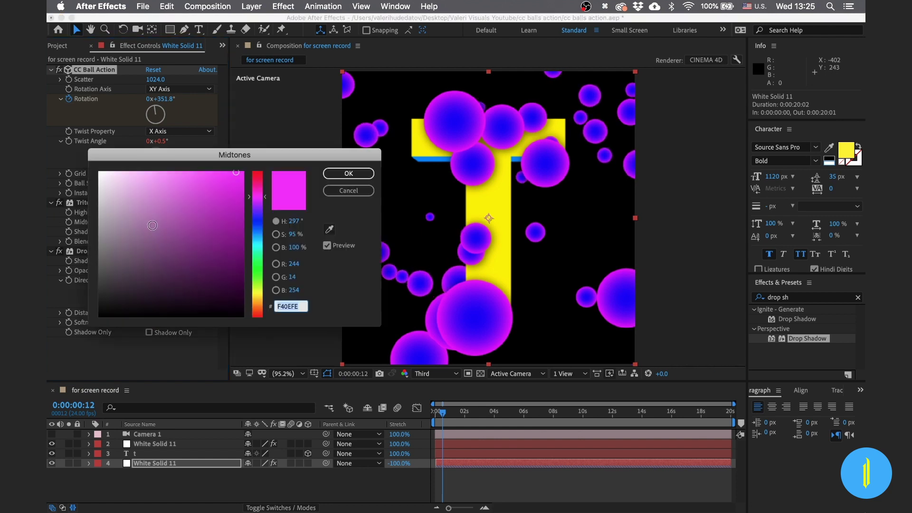
click(234, 200)
click(230, 217)
click(347, 174)
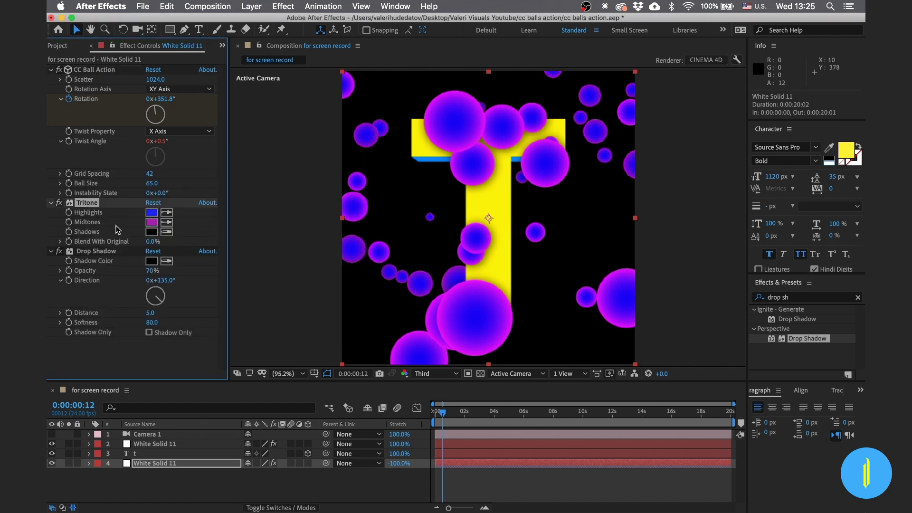
click(152, 212)
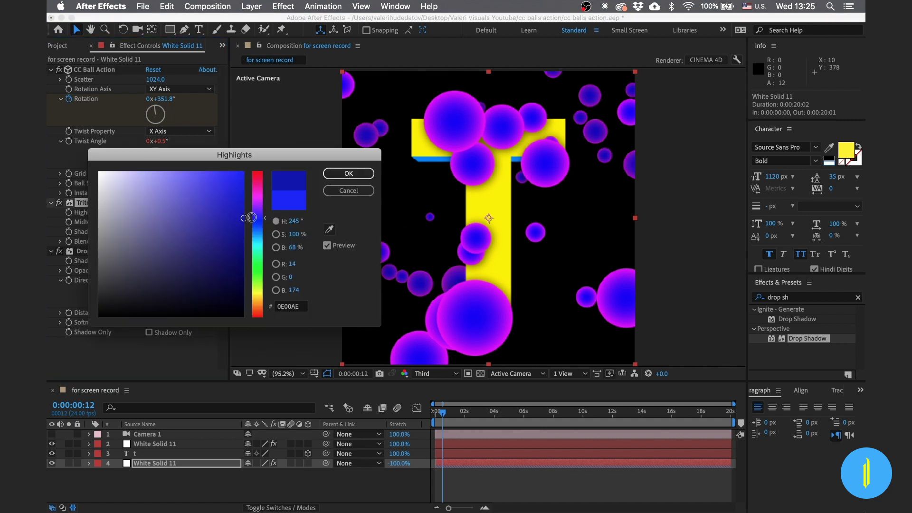
click(349, 174)
Step: Find the Fast Box Blur effect by searching for "fast box" and select it
scroll(375, 278, up, 8)
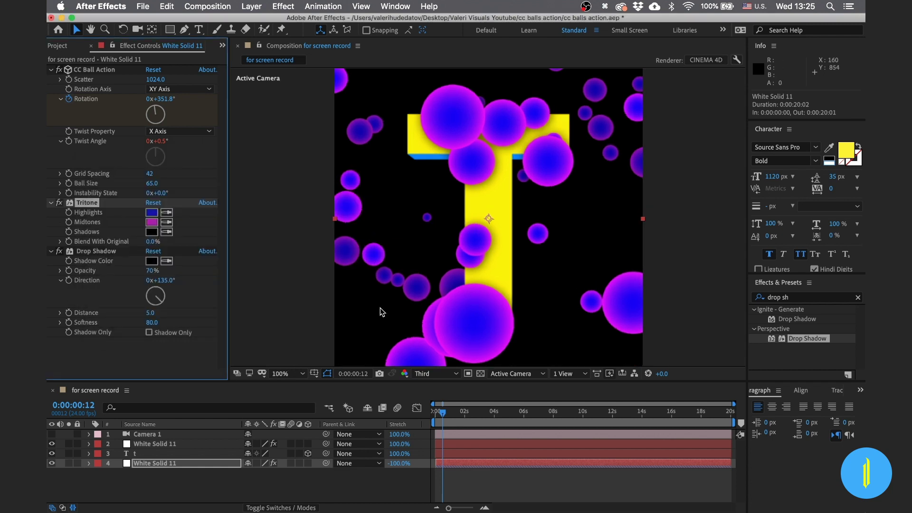
key(space)
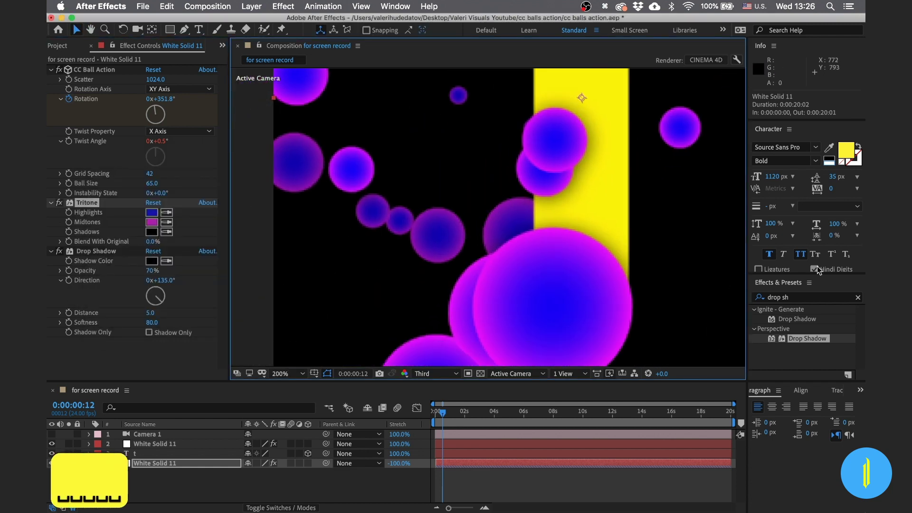
click(799, 298)
text(fast box)
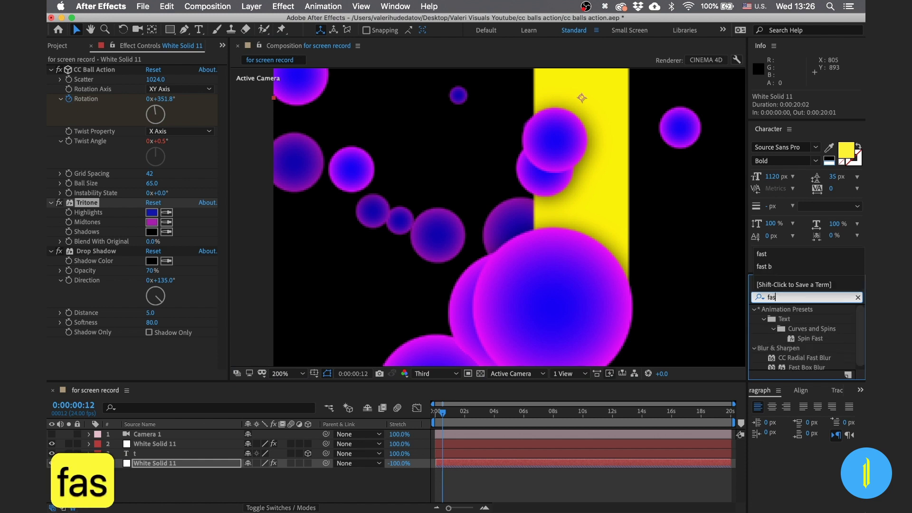
click(792, 321)
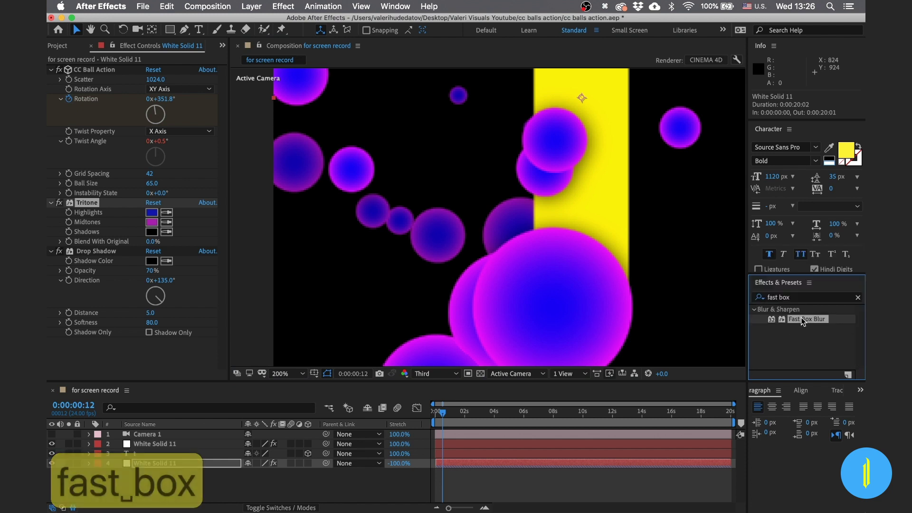
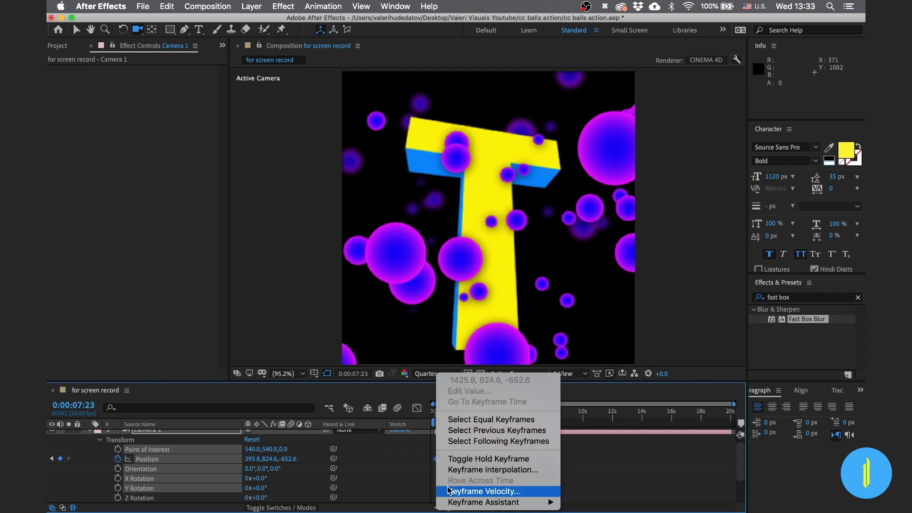
Step: Apply Easy Ease to the Camera 1 Position keyframes and return the playhead to the start of the composition
mouse_move(499, 499)
click(631, 439)
click(435, 414)
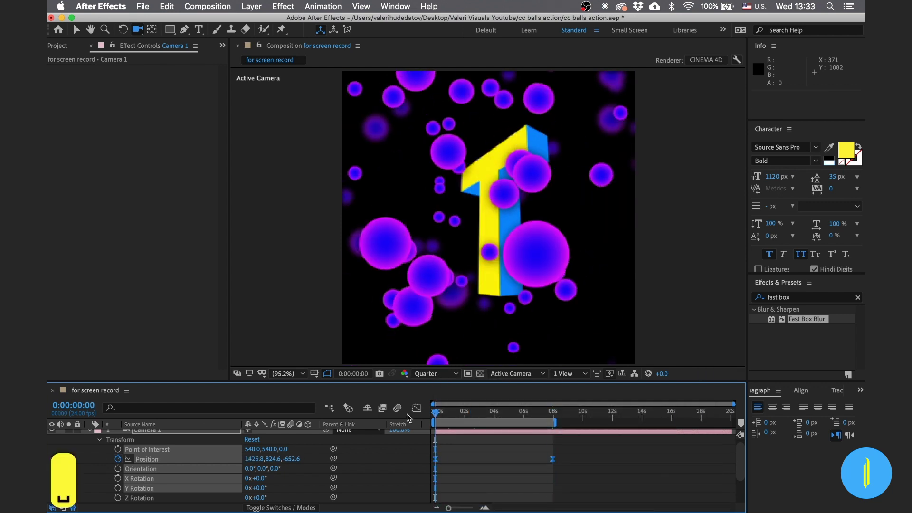
Step: Preview the eased camera move from the start of the composition
key(space)
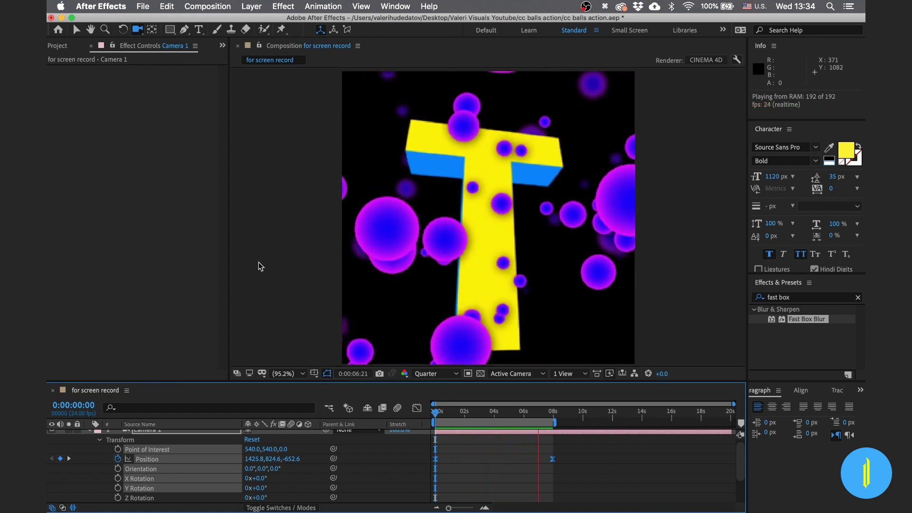
key(space)
Step: Create a new white solid at composition size and place it beneath all other layers as the background
drag(189, 380, 177, 301)
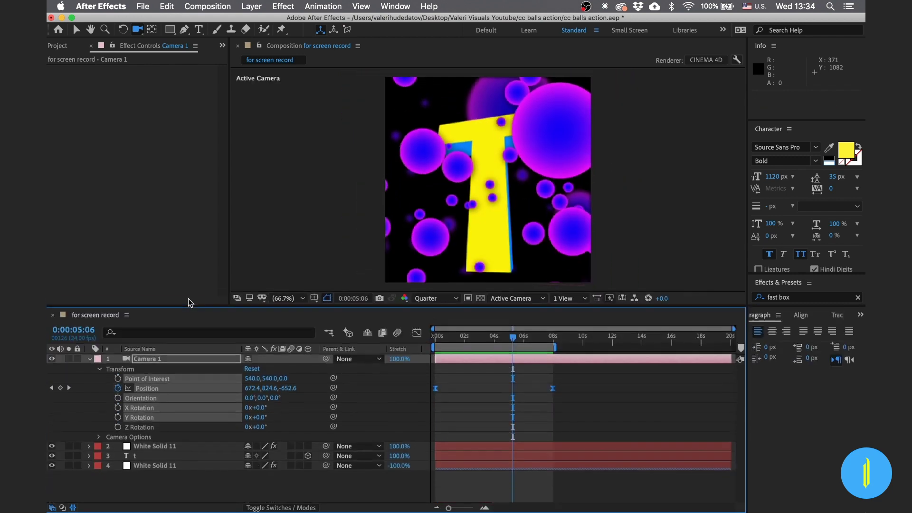
right_click(186, 417)
mouse_move(204, 391)
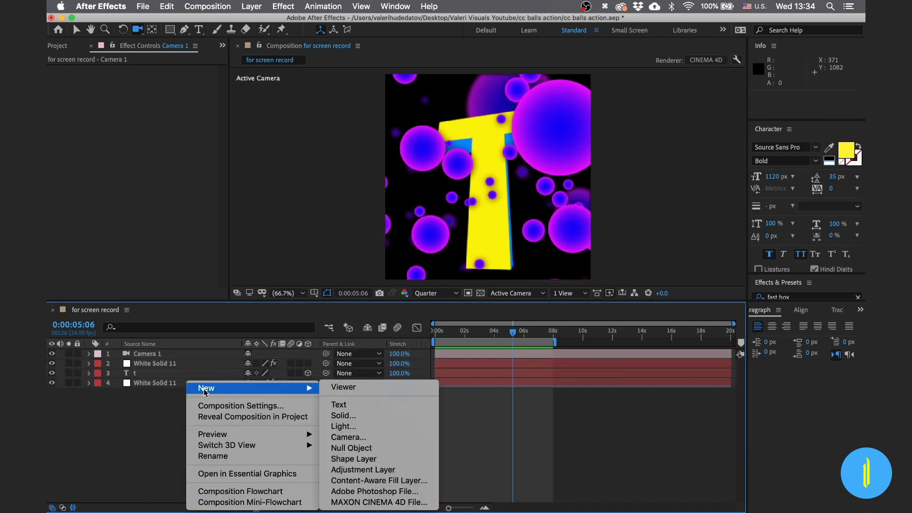
click(343, 415)
click(375, 449)
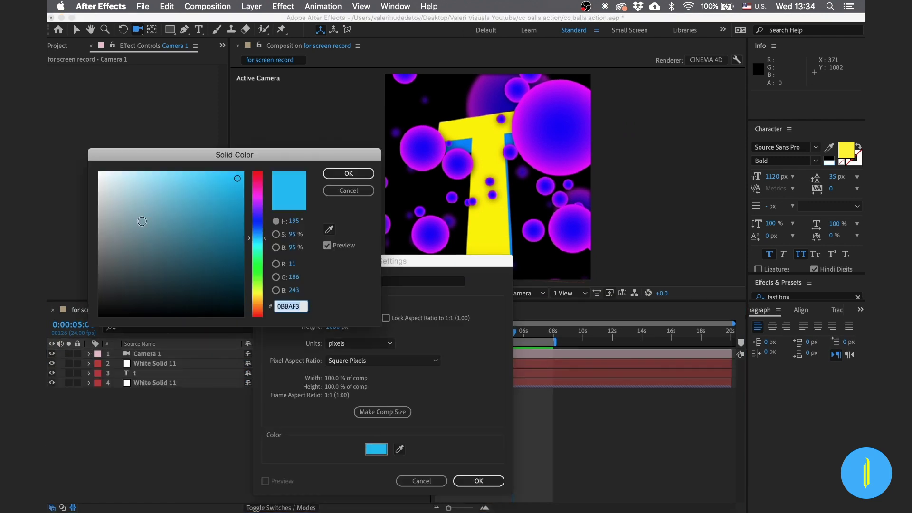
key(Return)
key(Return)
drag(152, 354, 138, 416)
Step: Apply the Gradient Ramp effect to the background layer White Solid 12
key(ctrl+space)
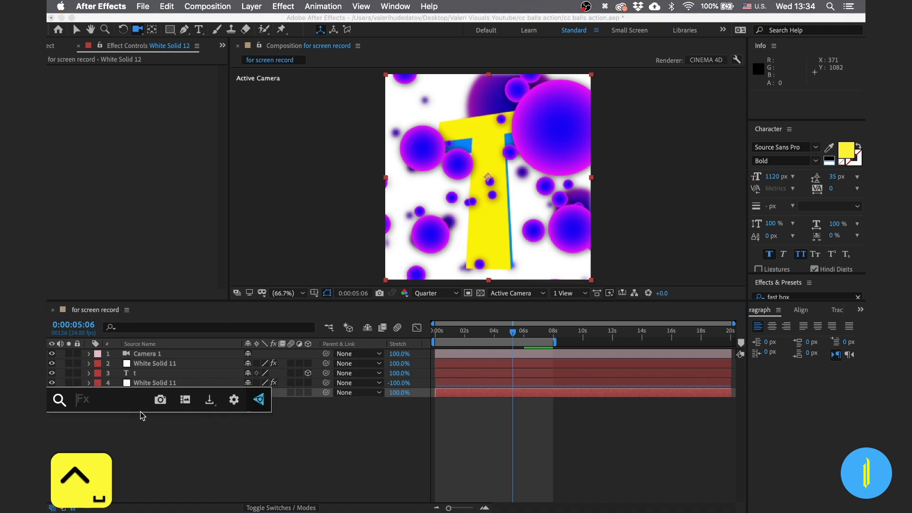
text(gradi)
click(135, 420)
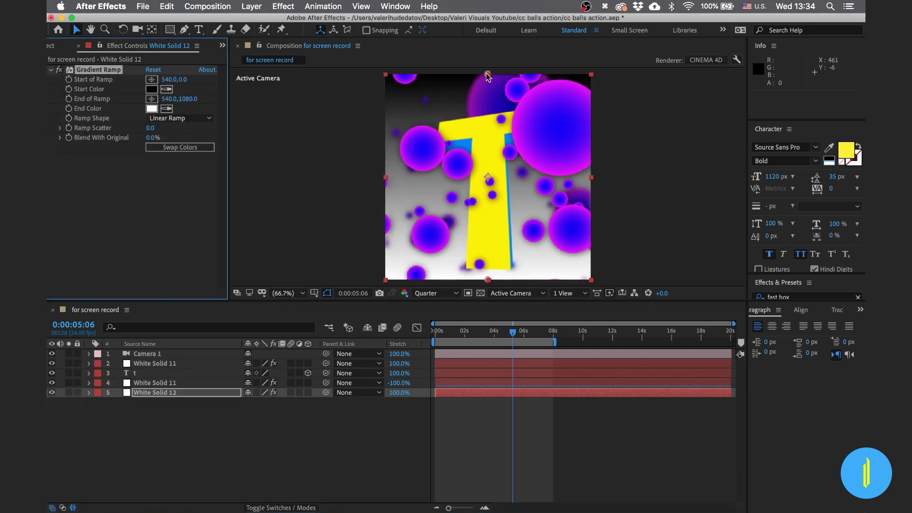
Step: Set the Gradient Ramp's End Color to bright magenta, keeping black as the Start Color
click(152, 109)
click(260, 198)
click(240, 175)
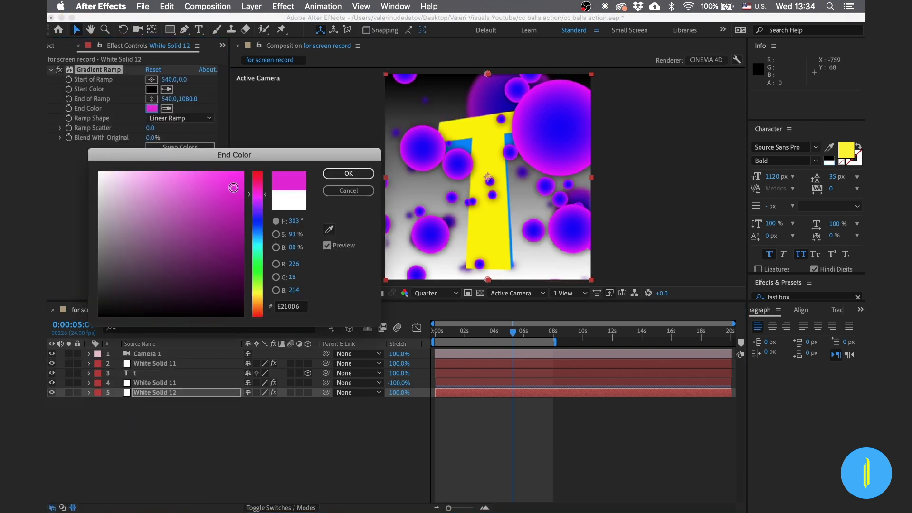
key(Return)
click(152, 89)
click(335, 183)
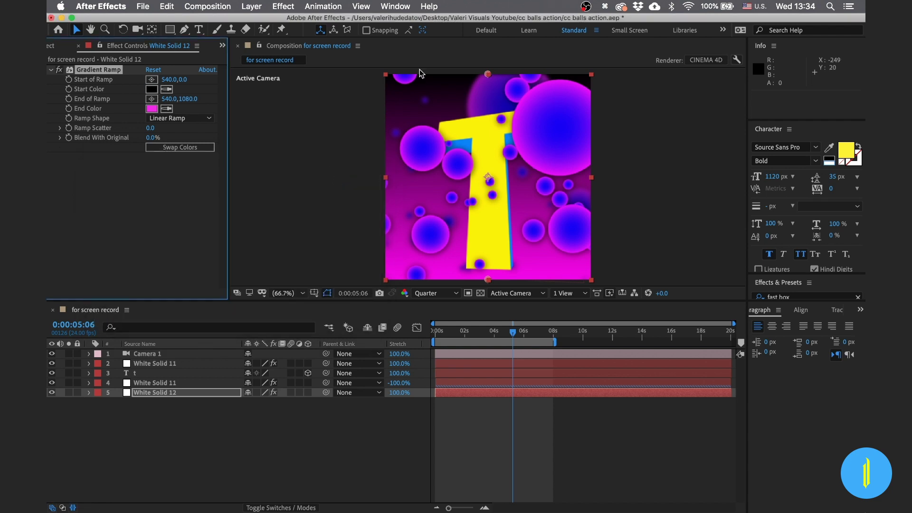
Step: Run the gradient diagonally, with Start of Ramp at 1056, 1068 and End of Ramp at -27, -24, and check it at 7 seconds
drag(488, 74, 586, 277)
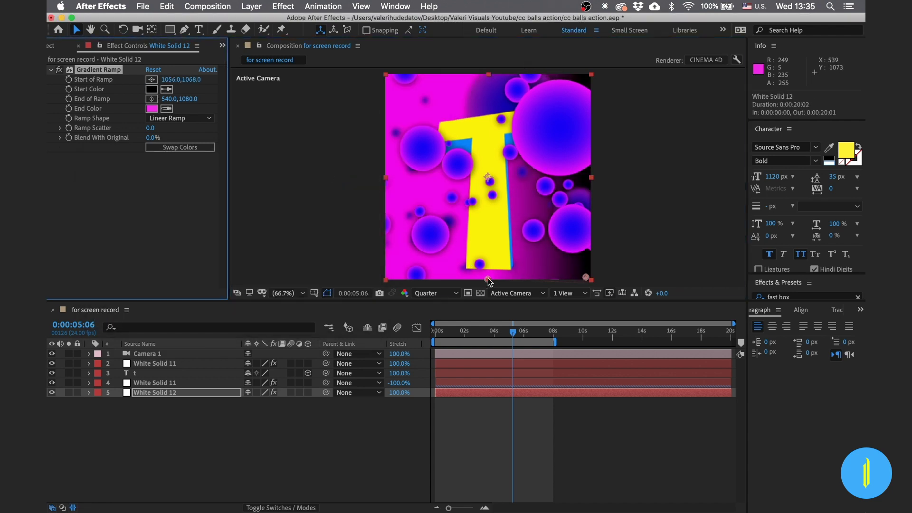
drag(488, 279, 384, 75)
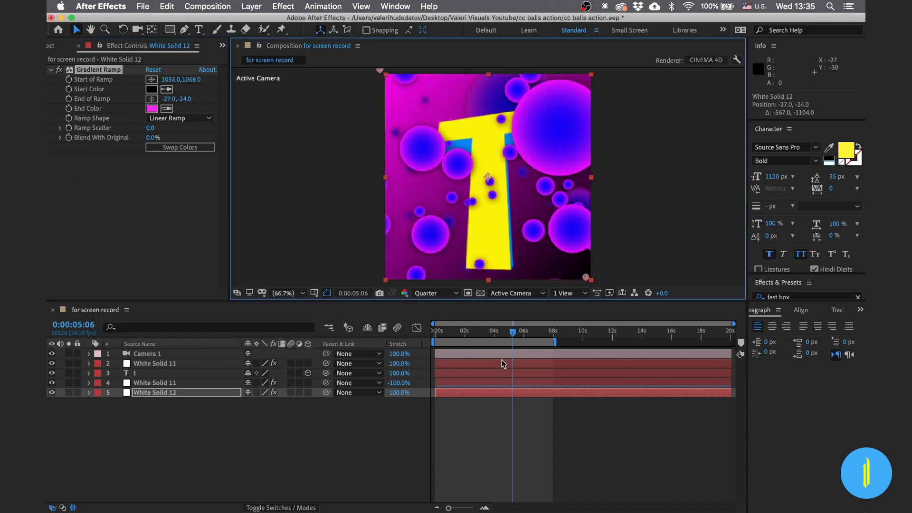
drag(505, 332, 538, 333)
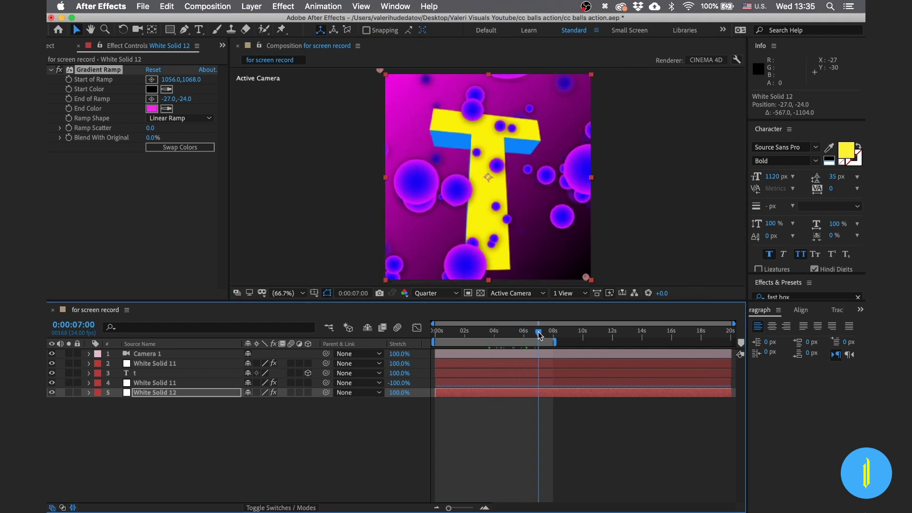
click(246, 449)
Step: Remove Camera 1's Position keyframes at the composition start and reset its Transform properties
click(144, 356)
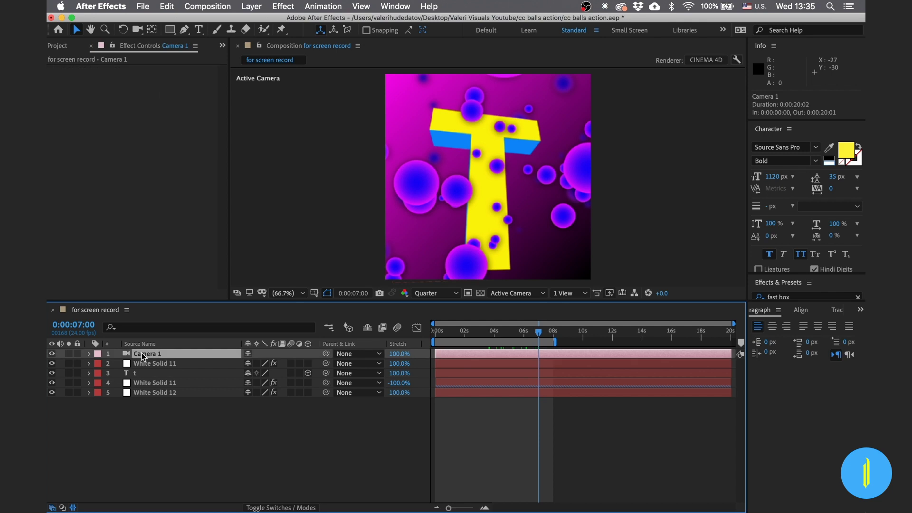
key(Home)
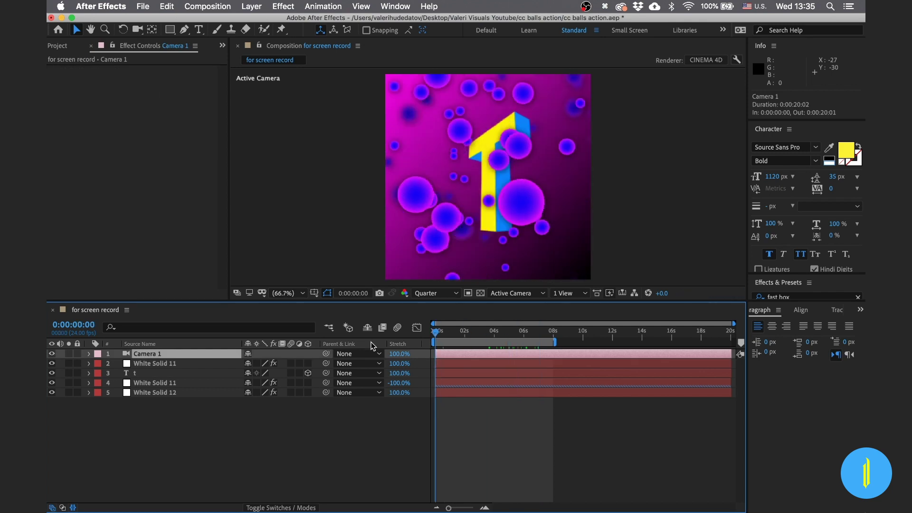
key(u)
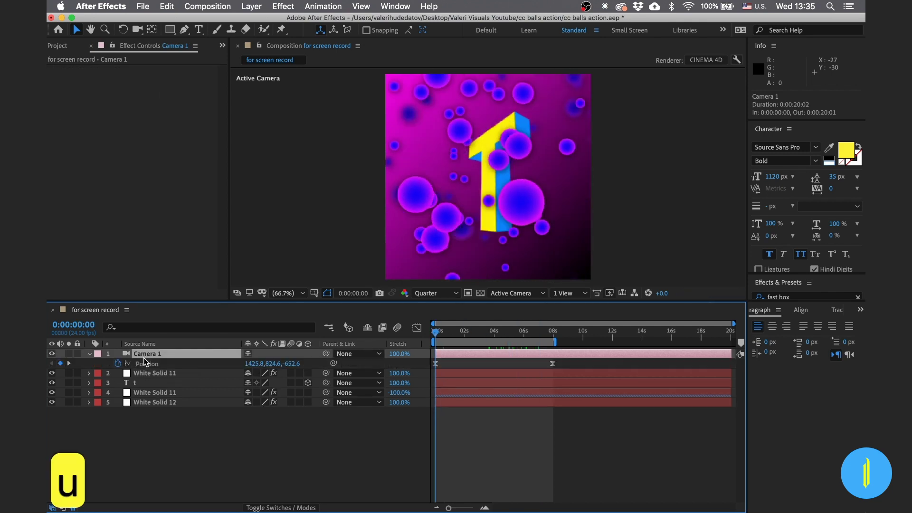
click(118, 363)
click(90, 354)
click(90, 354)
click(252, 364)
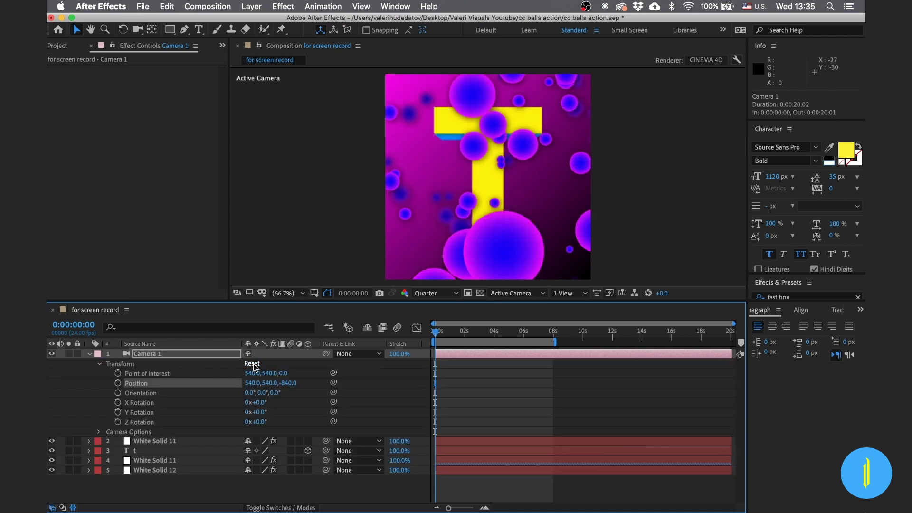
Step: Keyframe Camera 1's Position from Z -633 at the start to Z -1203 at 0:00:07:17, apply Easy Ease and preview the move
drag(290, 382, 416, 389)
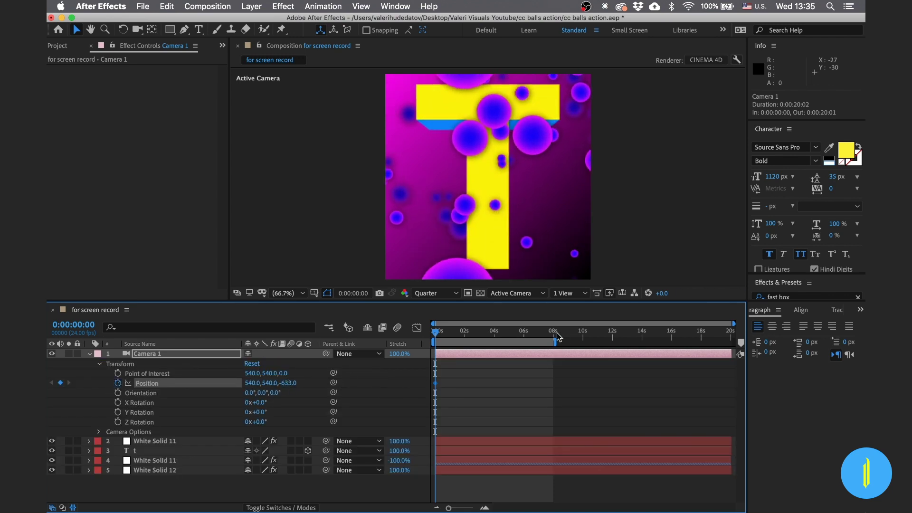
drag(290, 382, 261, 385)
drag(568, 368, 416, 410)
right_click(436, 383)
mouse_move(522, 502)
click(593, 437)
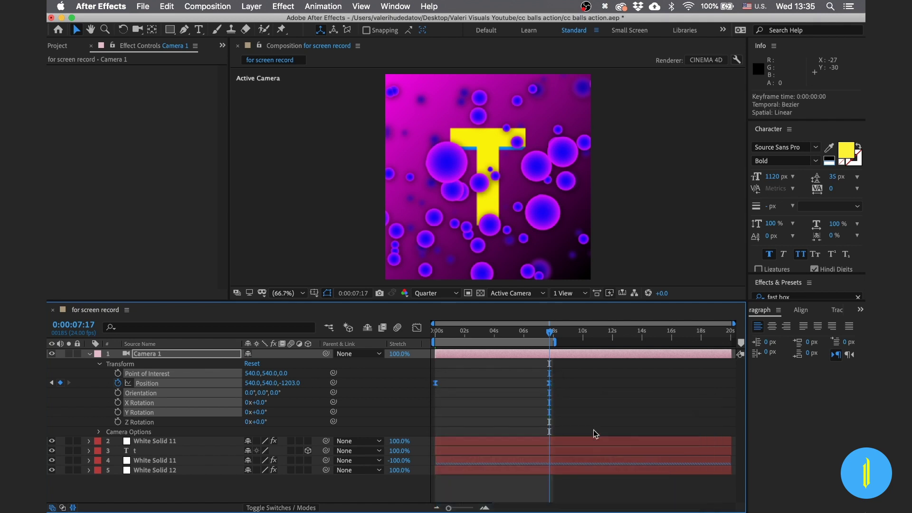
key(Home)
key(space)
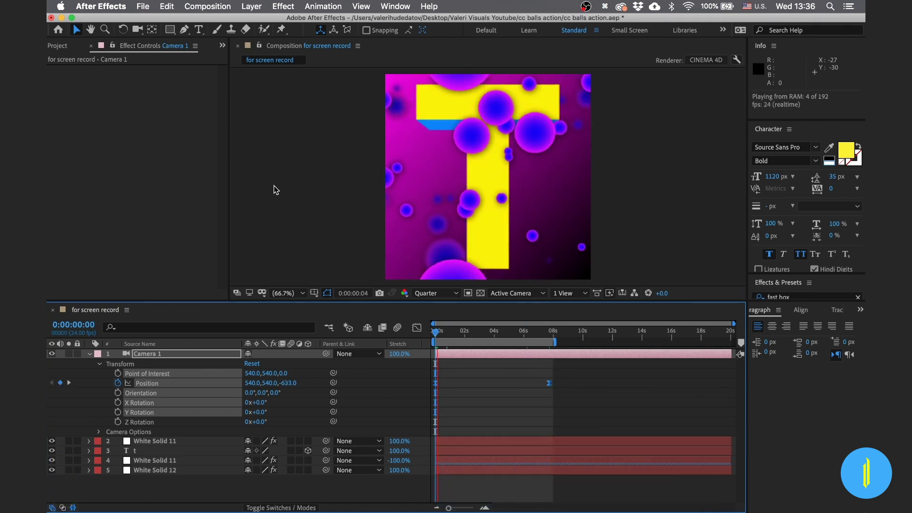
Step: Move Camera 1's second Position keyframe to about 4 seconds, copy the first keyframe to 8 seconds, and return to the start
drag(549, 382, 495, 384)
key(cmd+c)
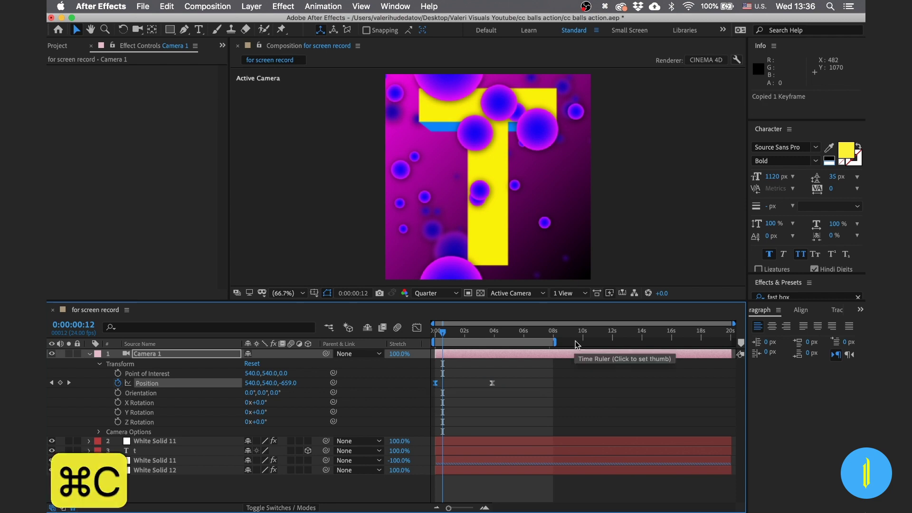
click(546, 343)
key(cmd+v)
key(Home)
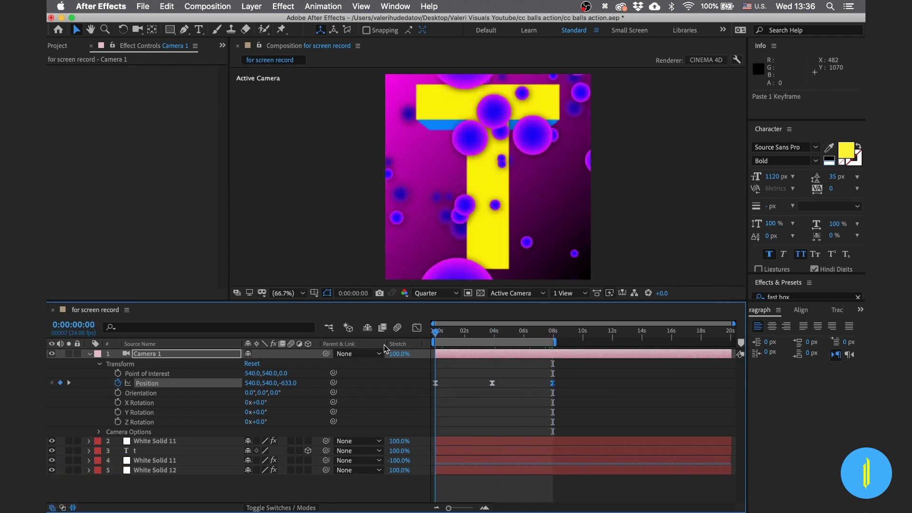